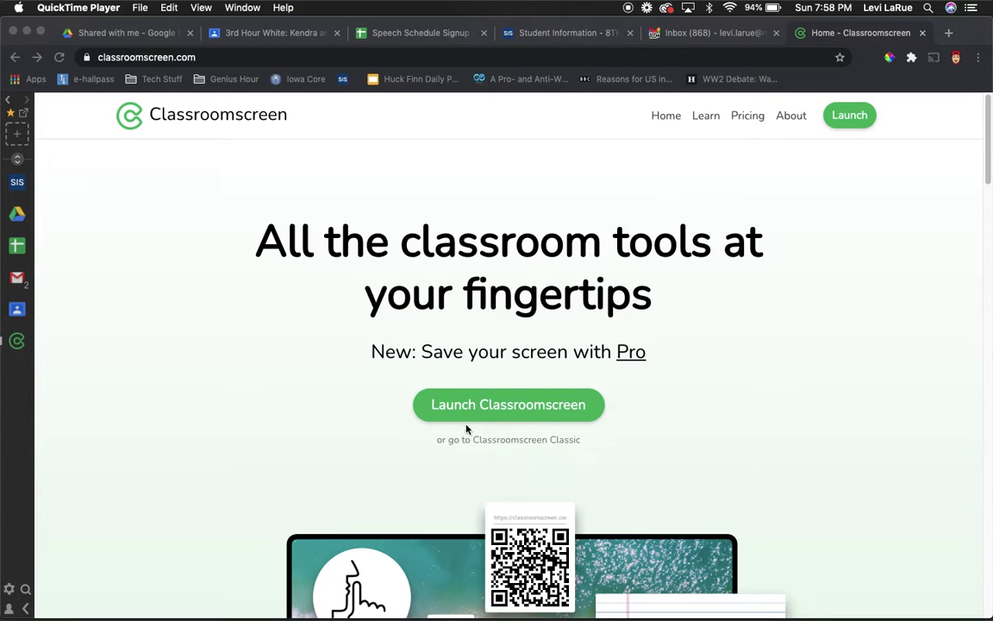
- Launch a new Classroomscreen and set its background to the solid red color
{"action": "left_click", "coordinate": [508, 408]}
{"action": "left_click", "coordinate": [507, 408]}
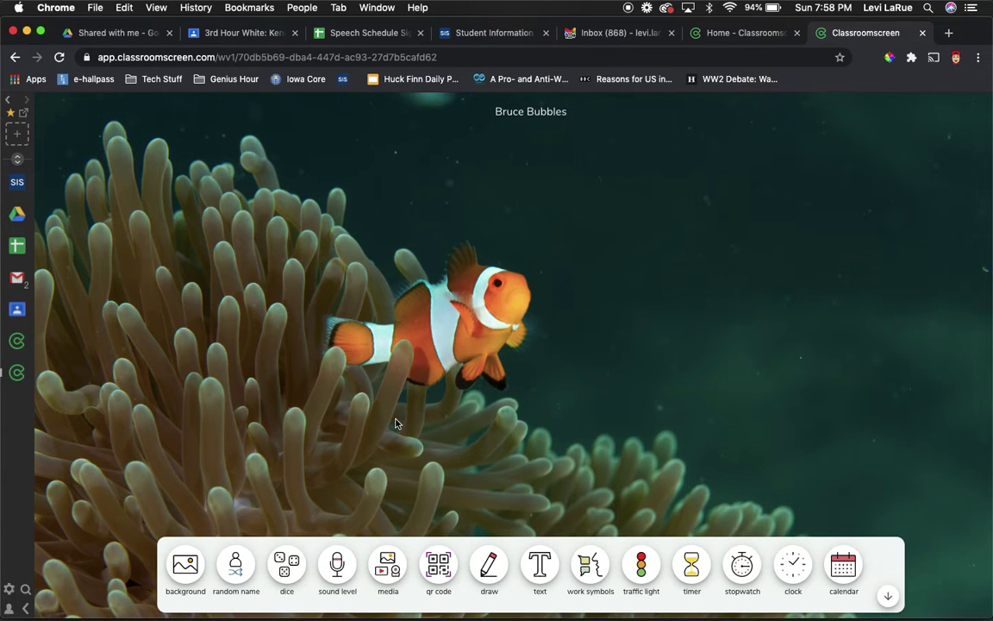
{"action": "left_click", "coordinate": [183, 566]}
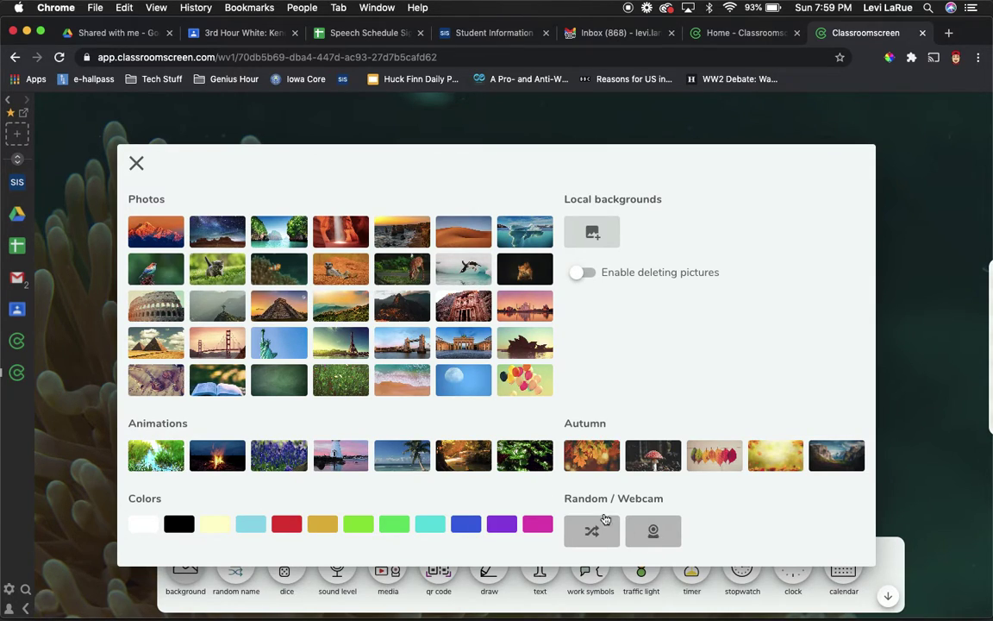
{"action": "left_click", "coordinate": [281, 519]}
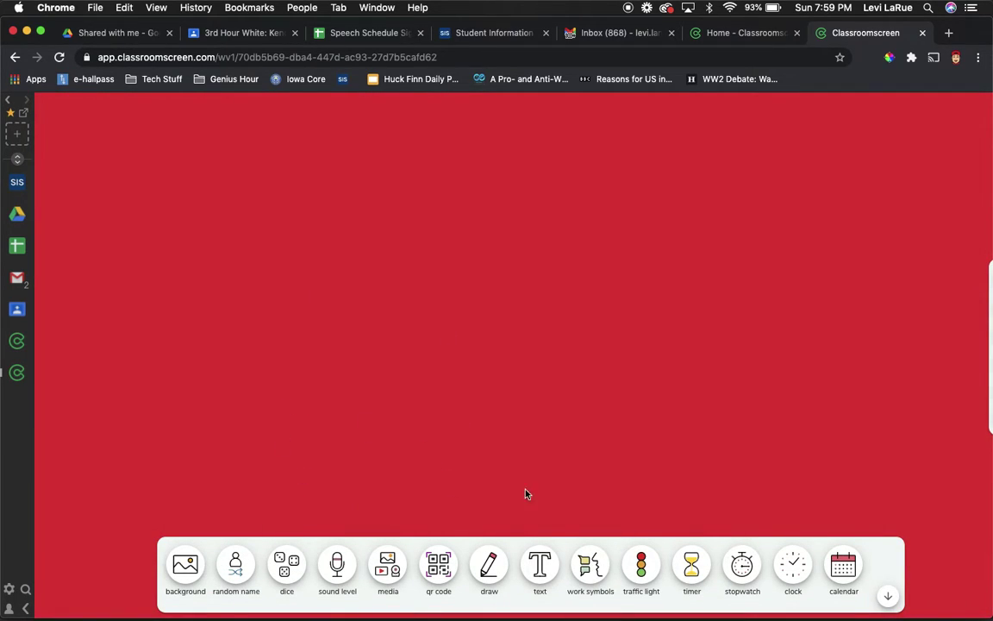
{"action": "scroll", "coordinate": [174, 509], "scroll_direction": "up", "scroll_amount": 5}
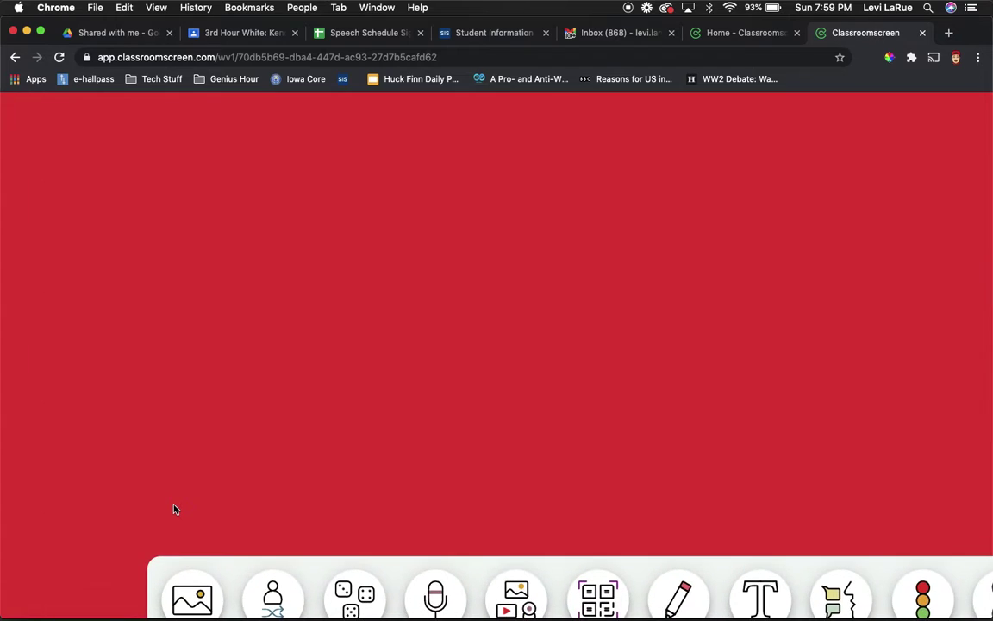
{"action": "scroll", "coordinate": [174, 509], "scroll_direction": "up", "scroll_amount": 3}
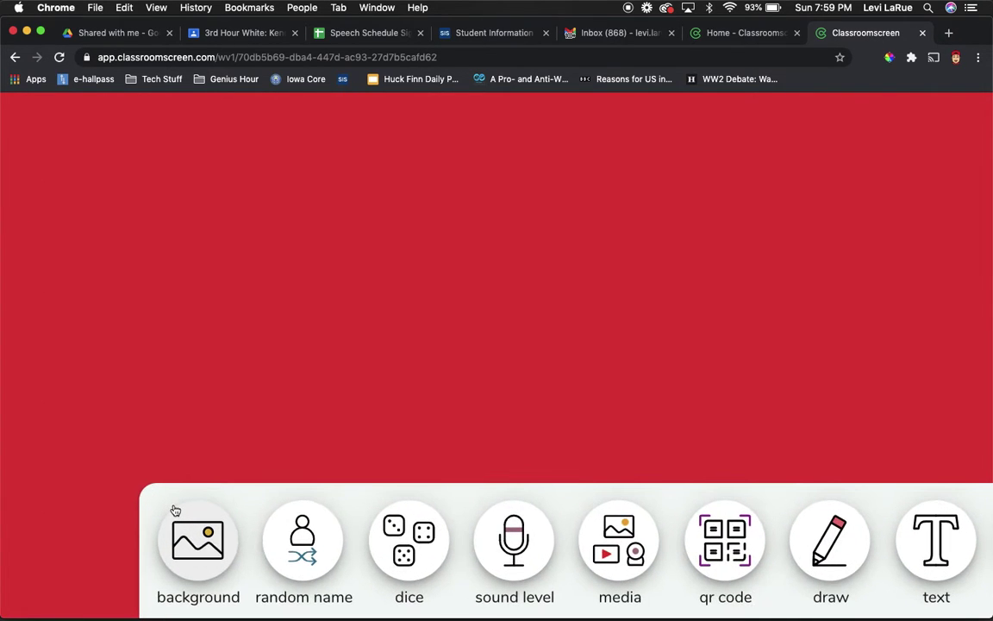
{"action": "scroll", "coordinate": [175, 511], "scroll_direction": "right", "scroll_amount": 10}
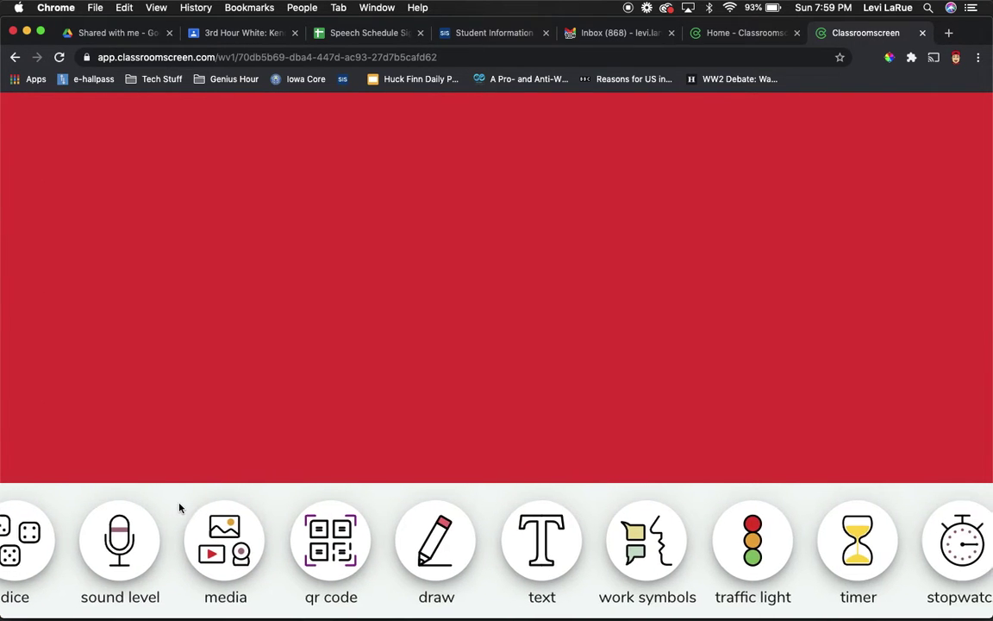
{"action": "scroll", "coordinate": [180, 508], "scroll_direction": "right", "scroll_amount": 10}
{"action": "scroll", "coordinate": [180, 508], "scroll_direction": "down", "scroll_amount": 5}
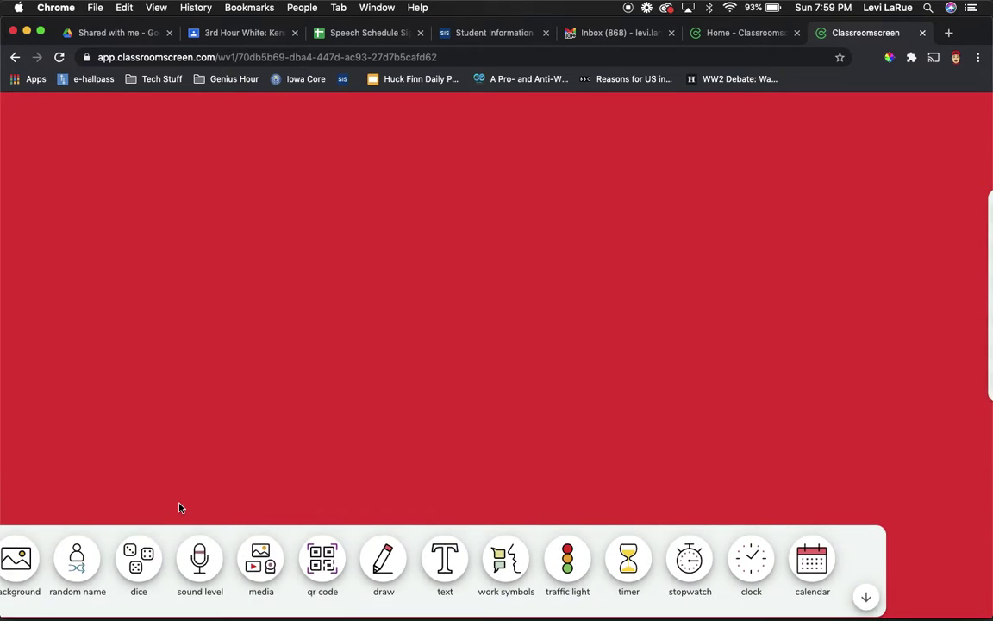
{"action": "scroll", "coordinate": [179, 508], "scroll_direction": "down", "scroll_amount": 3}
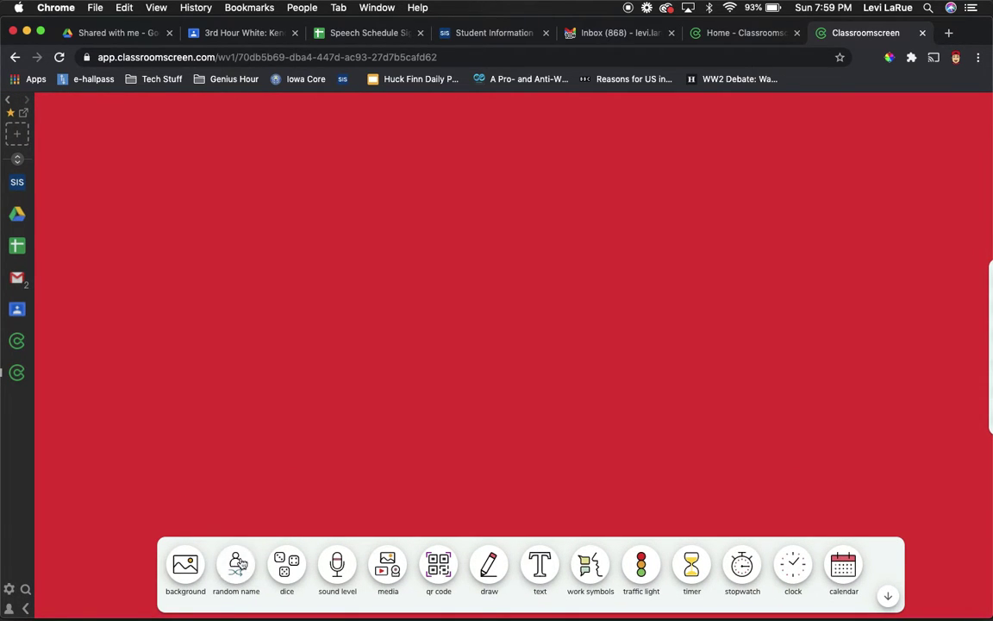
- Add a random name widget and fill its list with six teachers' names, one per line
{"action": "left_click", "coordinate": [238, 564]}
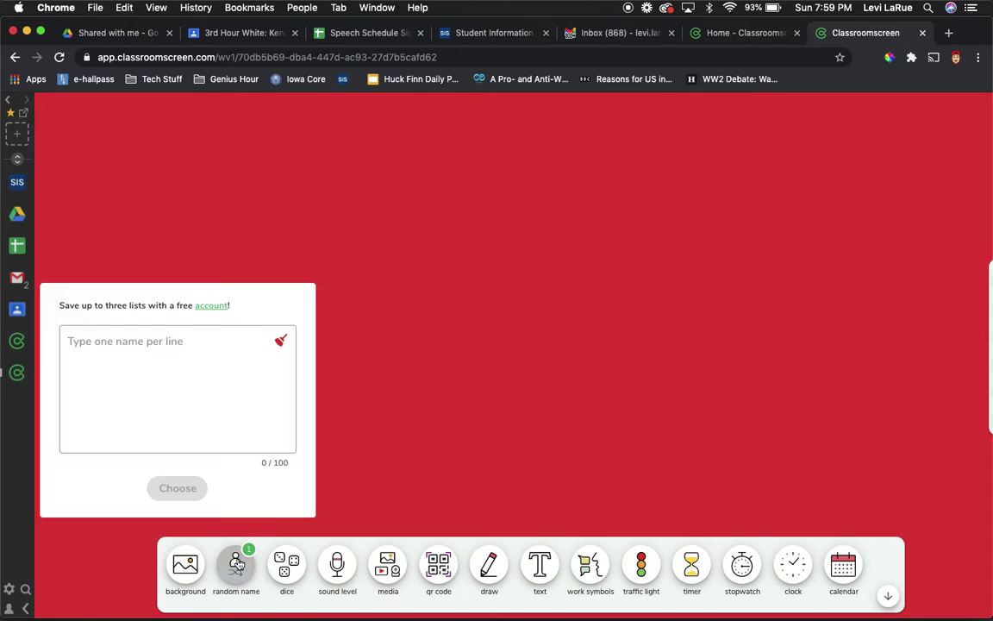
{"action": "left_click", "coordinate": [156, 344]}
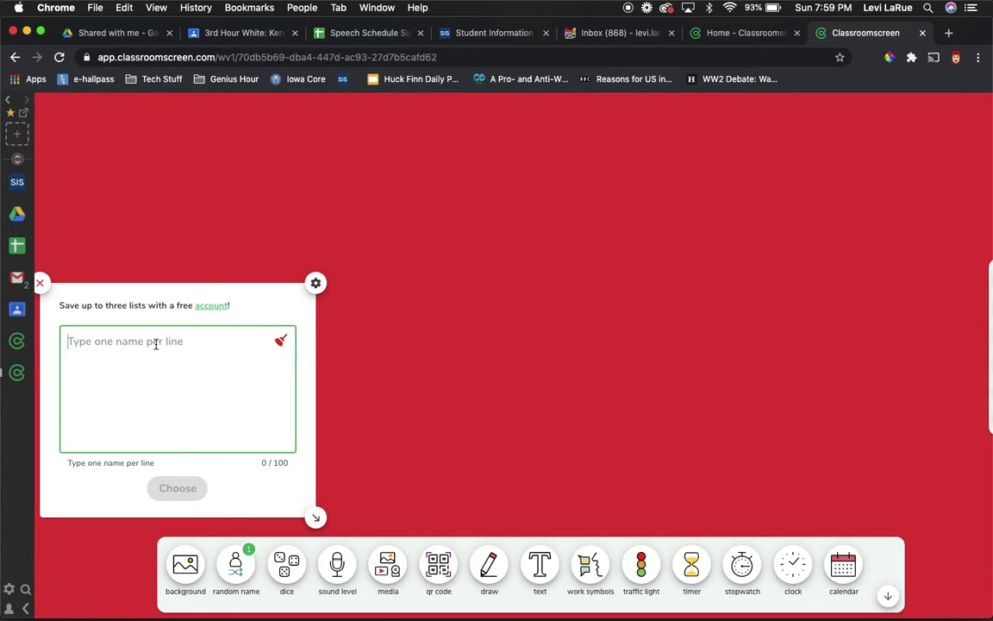
{"action": "type", "text": "Mr. Meister"}
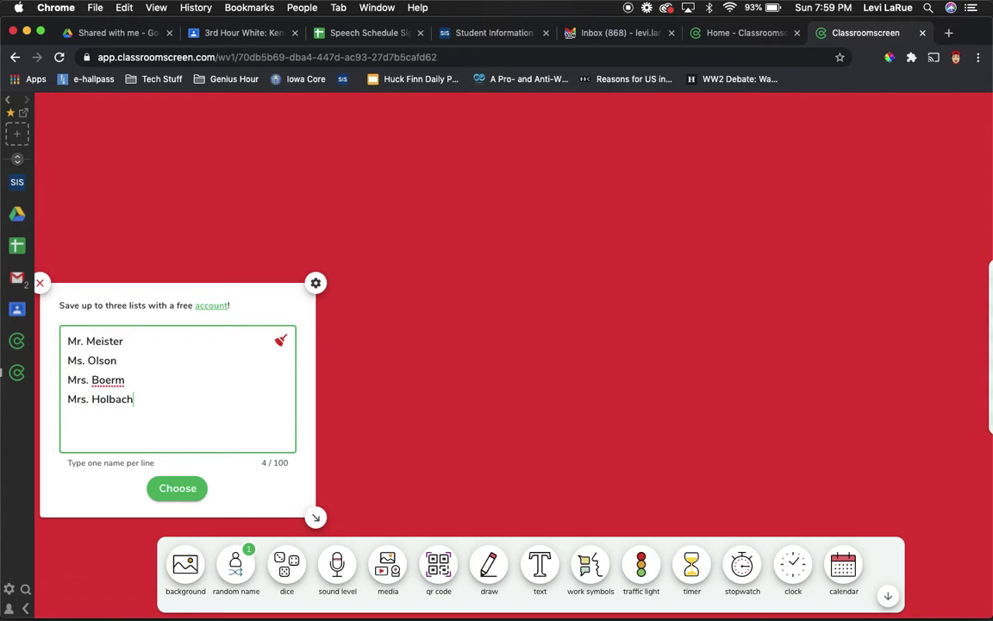
{"action": "key", "text": "Return"}
{"action": "type", "text": "Mr. Hill"}
{"action": "key", "text": "Return"}
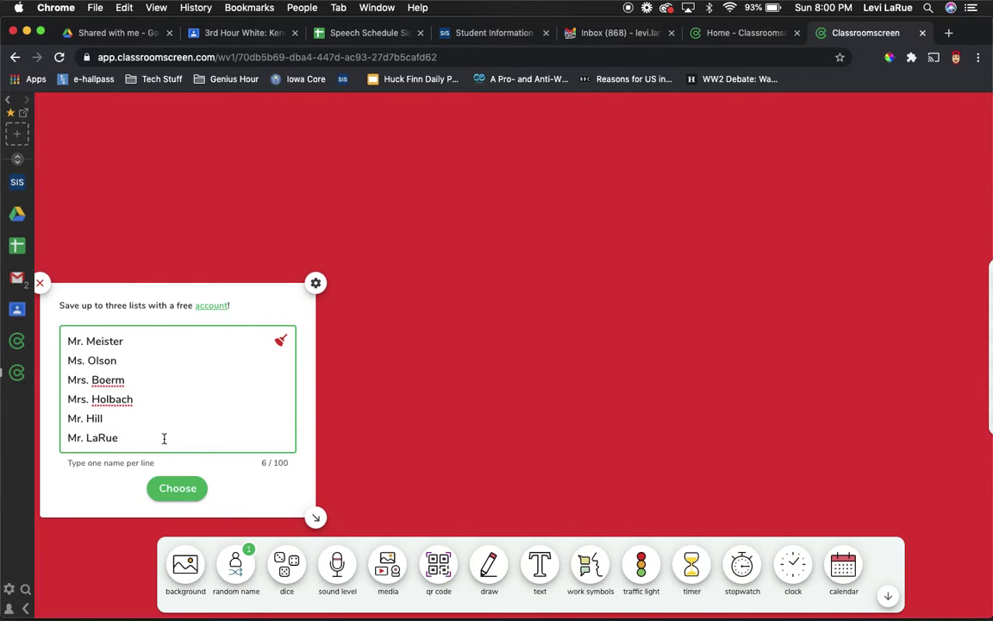
- Draw a random name twice from the list and shrink the random name widget
{"action": "left_click", "coordinate": [170, 490]}
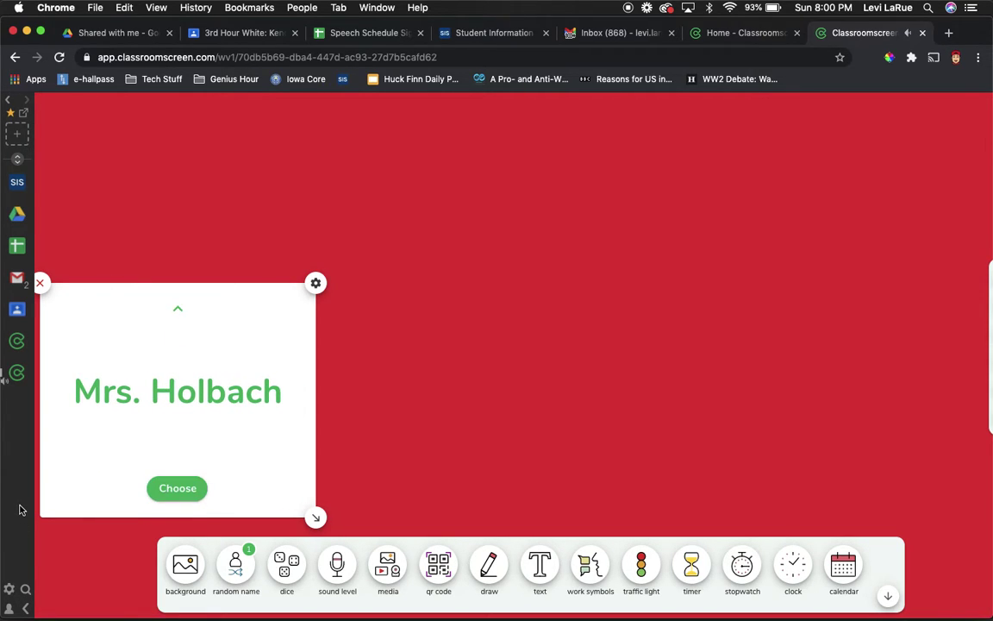
{"action": "left_click", "coordinate": [181, 488]}
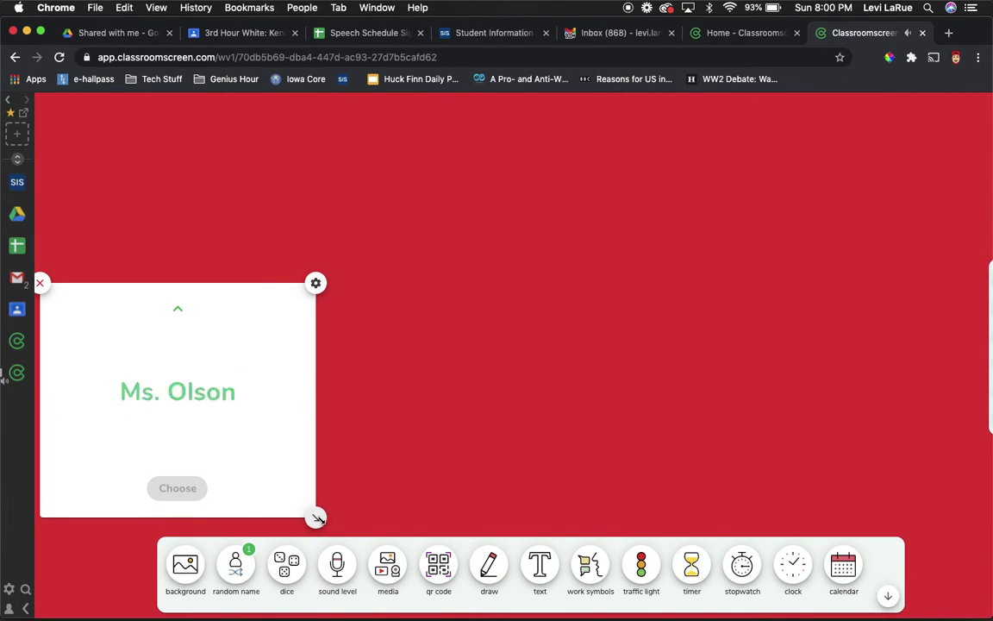
{"action": "left_click_drag", "start_coordinate": [317, 519], "coordinate": [186, 437]}
{"action": "left_click_drag", "start_coordinate": [314, 469], "coordinate": [247, 503]}
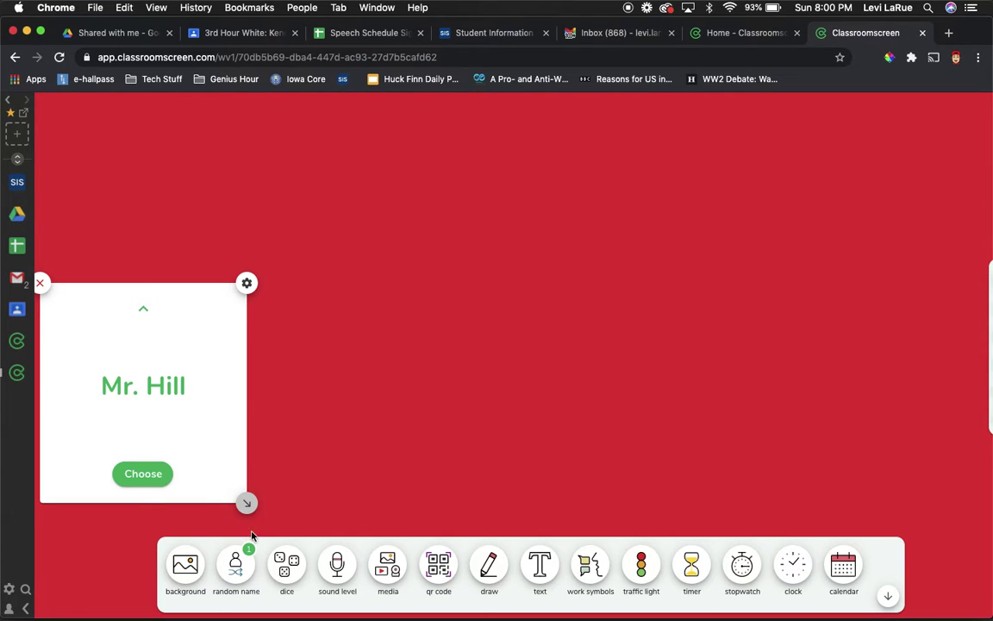
- Add a dice widget, roll it with two and with three dice, and place it above the random name widget
{"action": "left_click", "coordinate": [286, 565]}
{"action": "left_click_drag", "start_coordinate": [391, 427], "coordinate": [346, 245]}
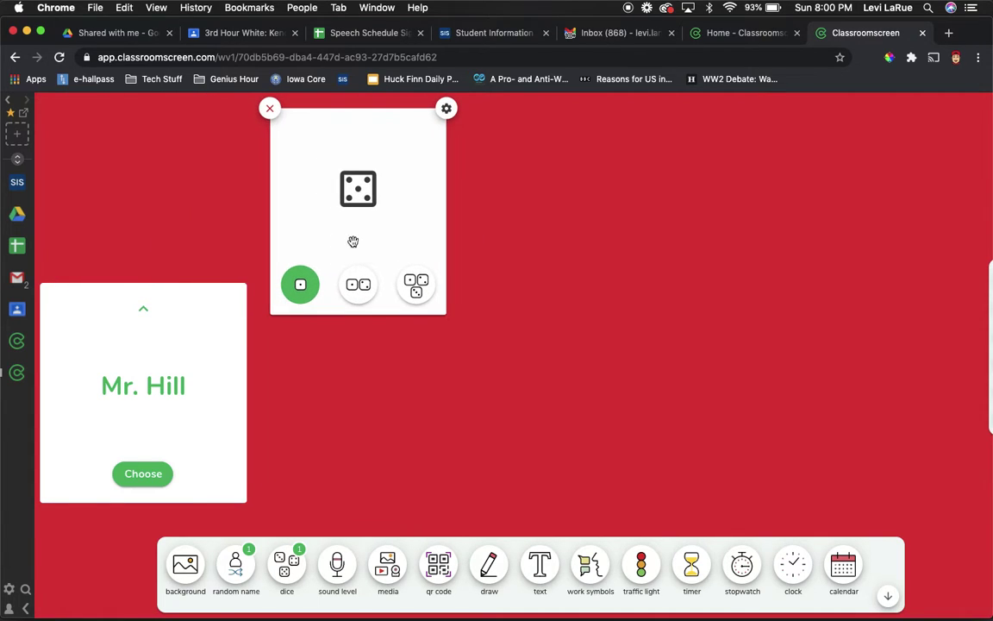
{"action": "left_click", "coordinate": [352, 292]}
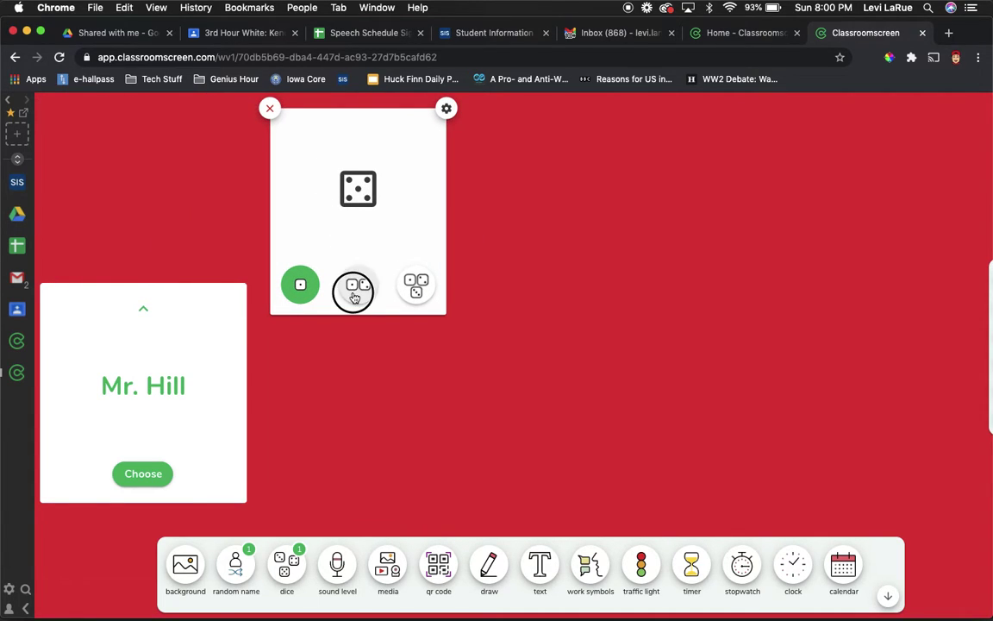
{"action": "left_click", "coordinate": [416, 291]}
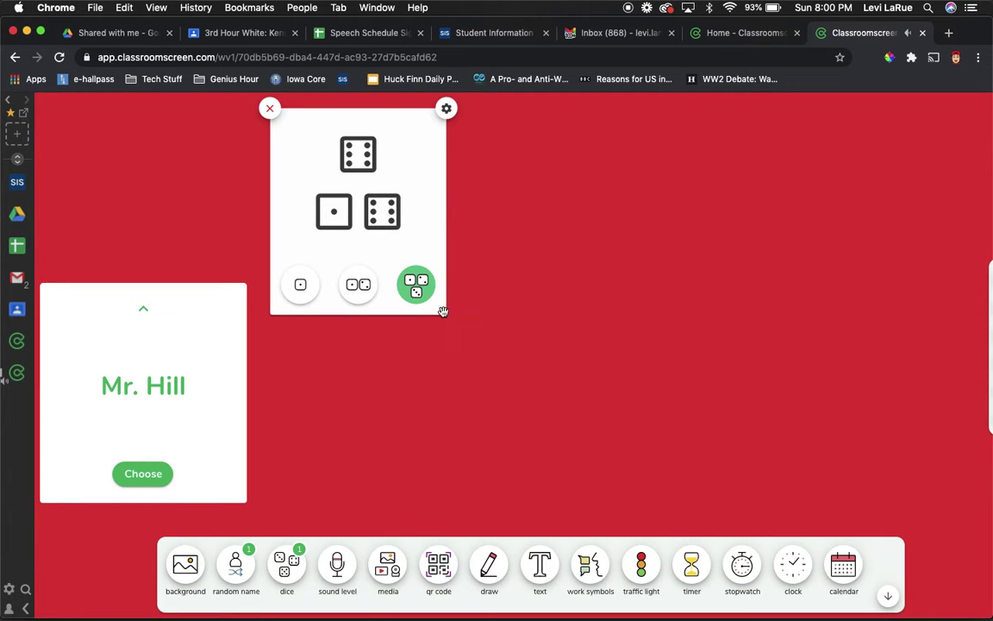
{"action": "left_click_drag", "start_coordinate": [444, 310], "coordinate": [223, 302]}
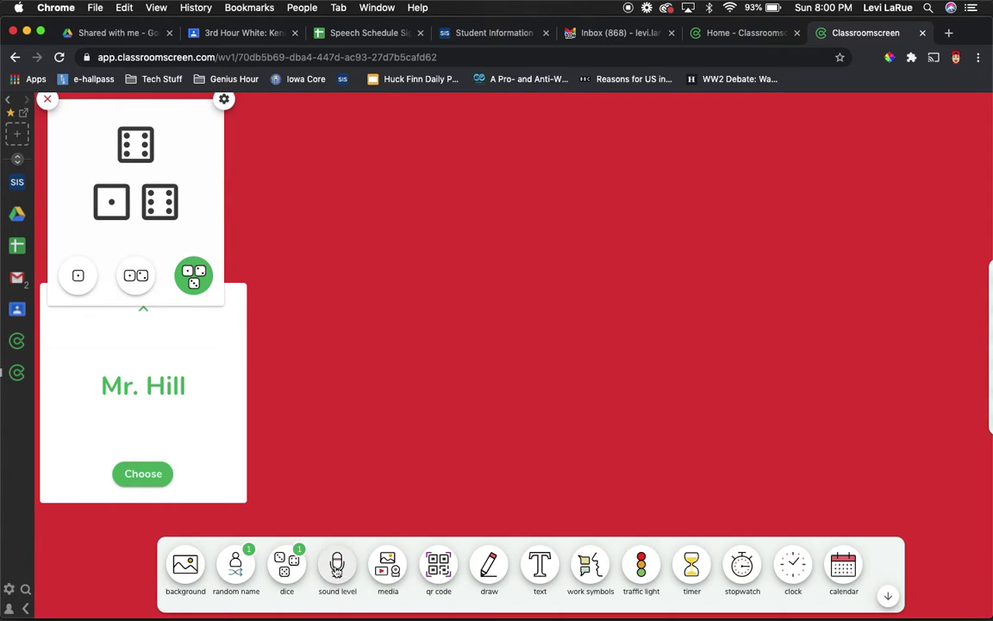
- Add a sound level widget with the microphone on and place it beside the dice widget
{"action": "left_click", "coordinate": [337, 565]}
{"action": "left_click", "coordinate": [316, 242]}
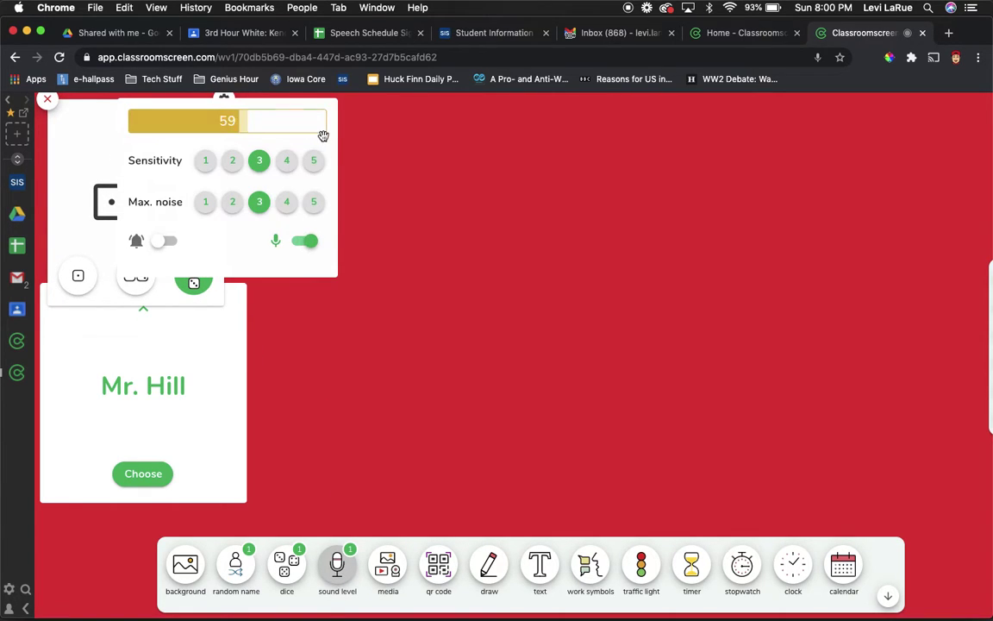
{"action": "left_click_drag", "start_coordinate": [322, 137], "coordinate": [455, 151]}
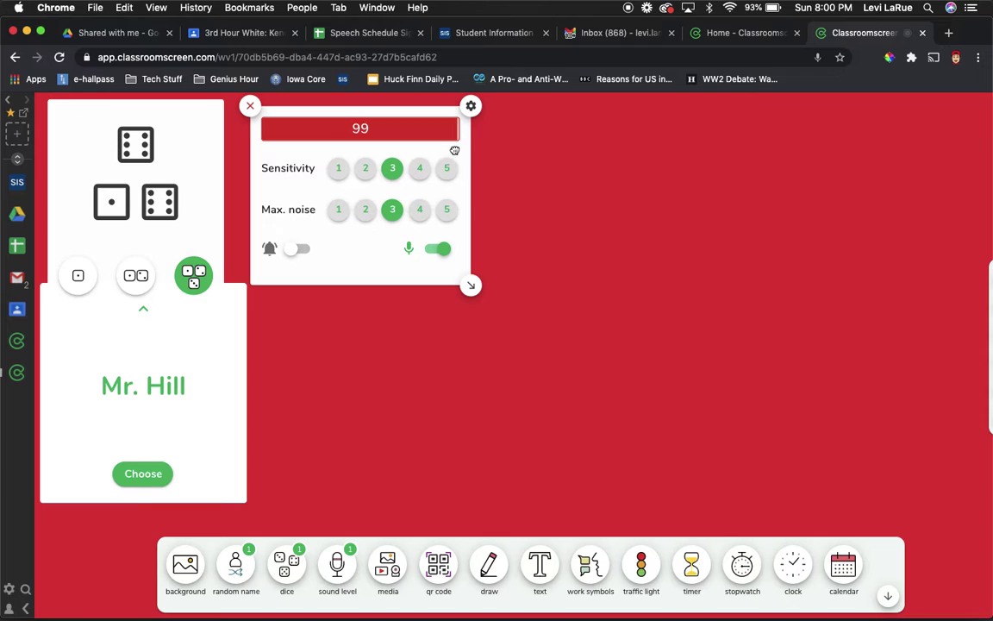
- Set the sound level widget's maximum noise to 4, turn on its alarm bell and align it closer to the dice
{"action": "left_click", "coordinate": [418, 215]}
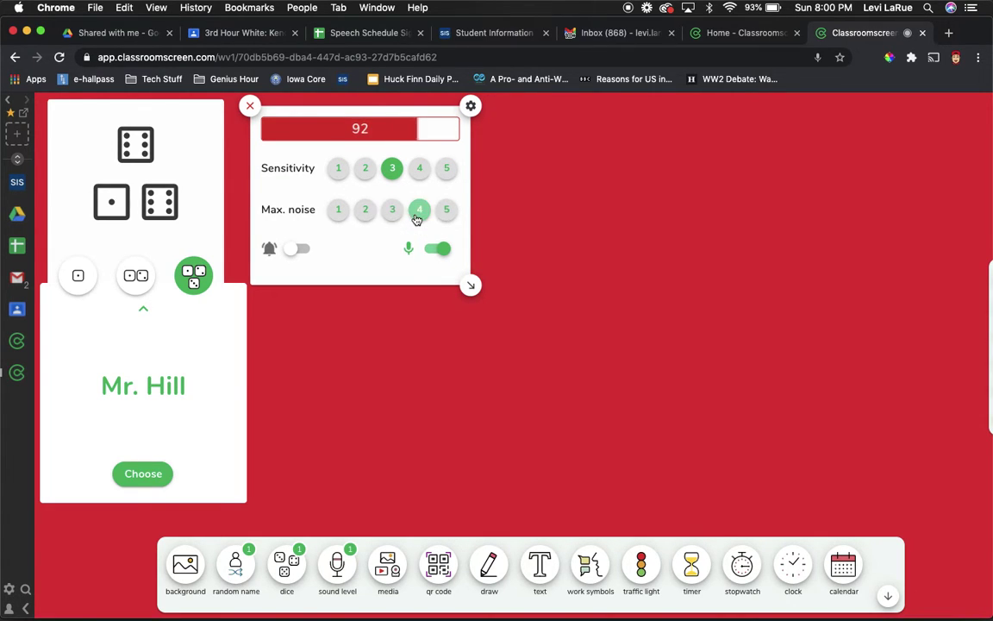
{"action": "left_click", "coordinate": [295, 252]}
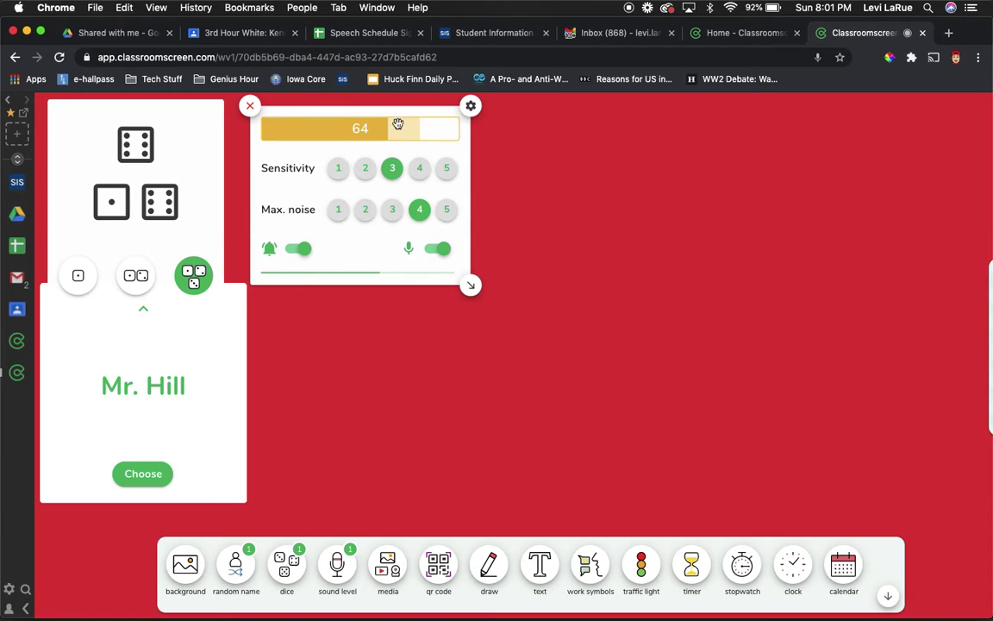
{"action": "left_click_drag", "start_coordinate": [398, 124], "coordinate": [386, 117]}
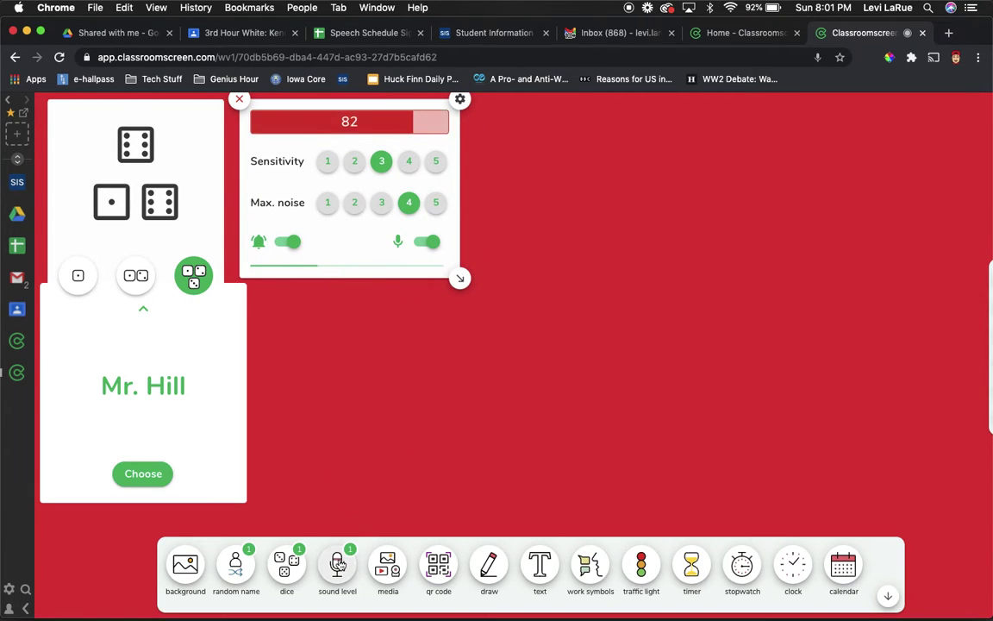
- Add a media widget directly below the sound level widget and switch off the sound level alarm bell
{"action": "left_click", "coordinate": [386, 577]}
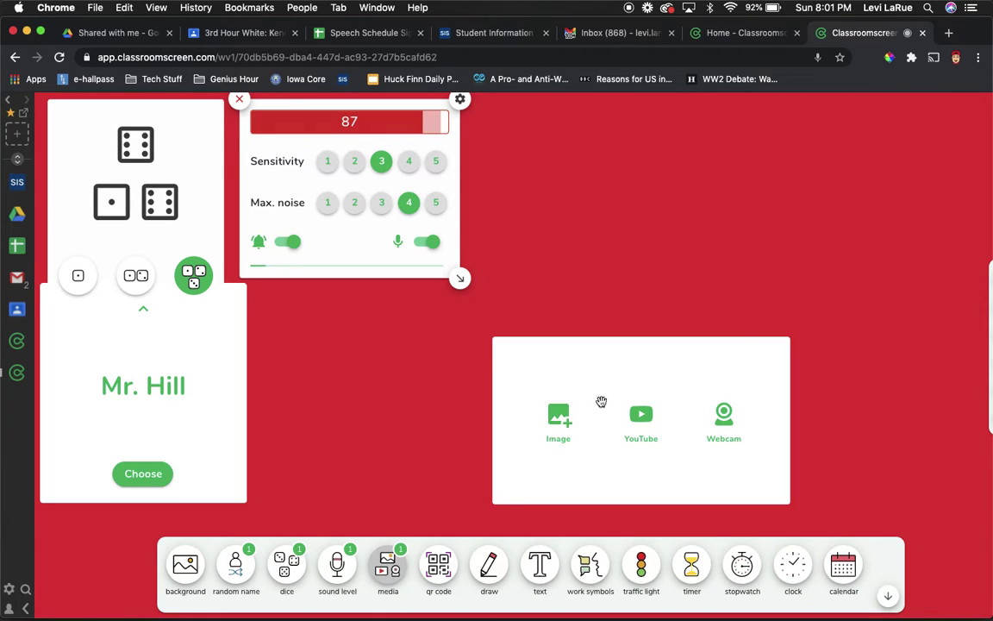
{"action": "left_click_drag", "start_coordinate": [618, 375], "coordinate": [394, 343]}
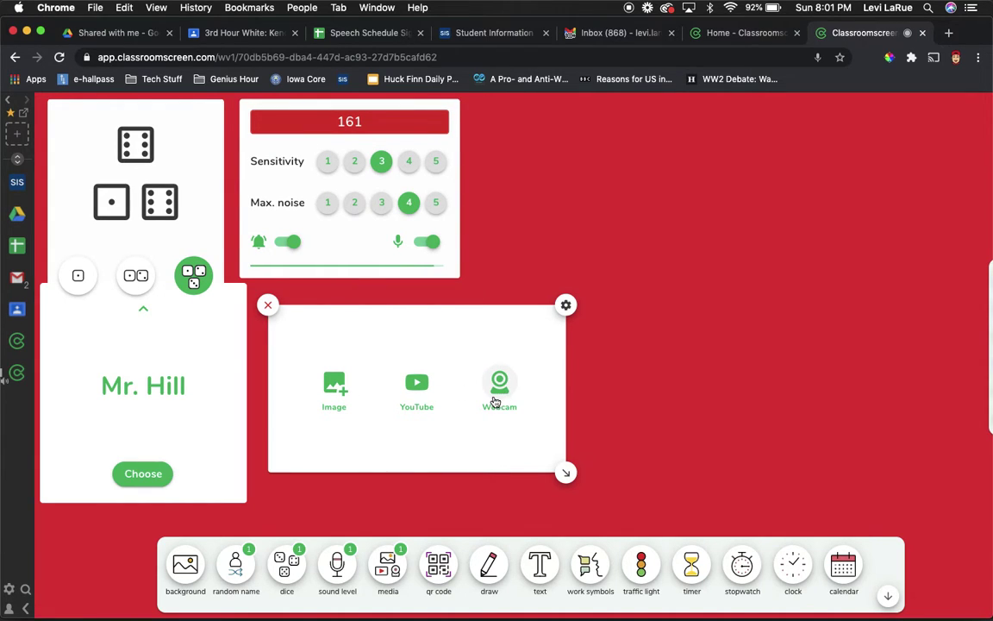
{"action": "left_click", "coordinate": [285, 242]}
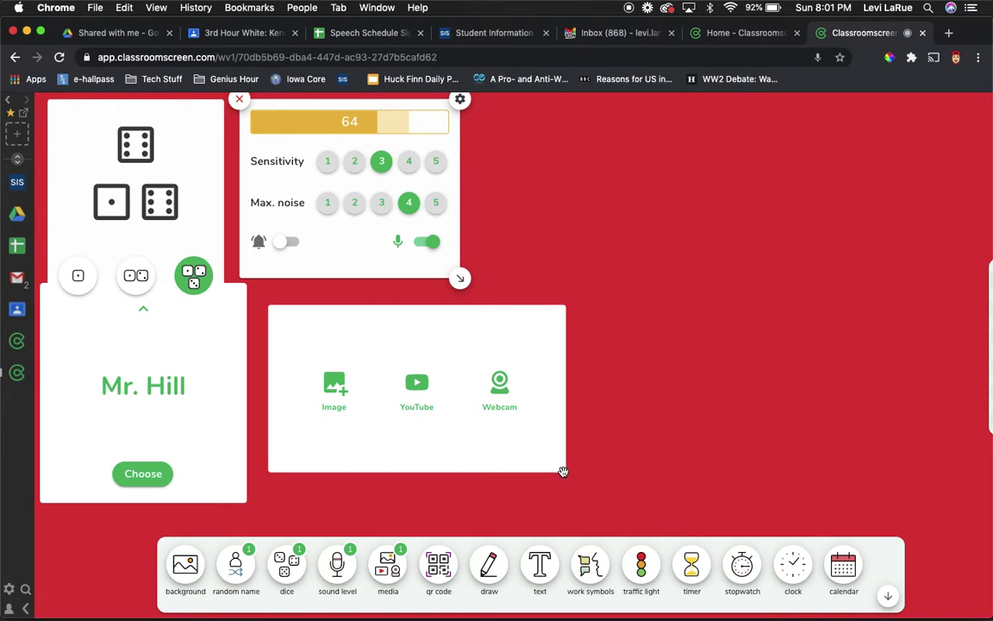
{"action": "left_click_drag", "start_coordinate": [562, 472], "coordinate": [461, 457]}
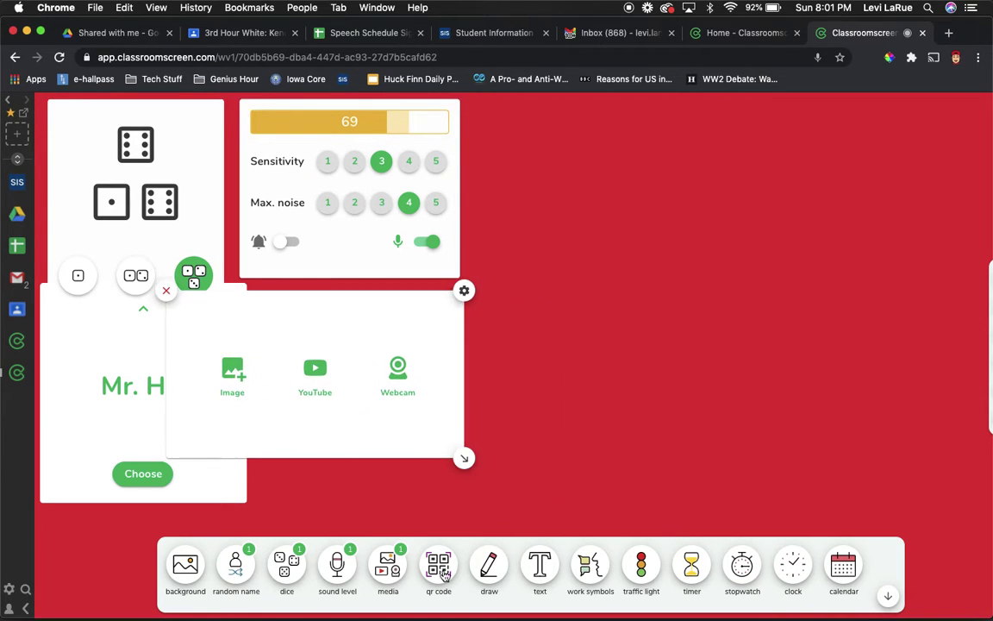
- Add a QR code widget, shrink it and place it beside the sound level widget
{"action": "left_click", "coordinate": [441, 576]}
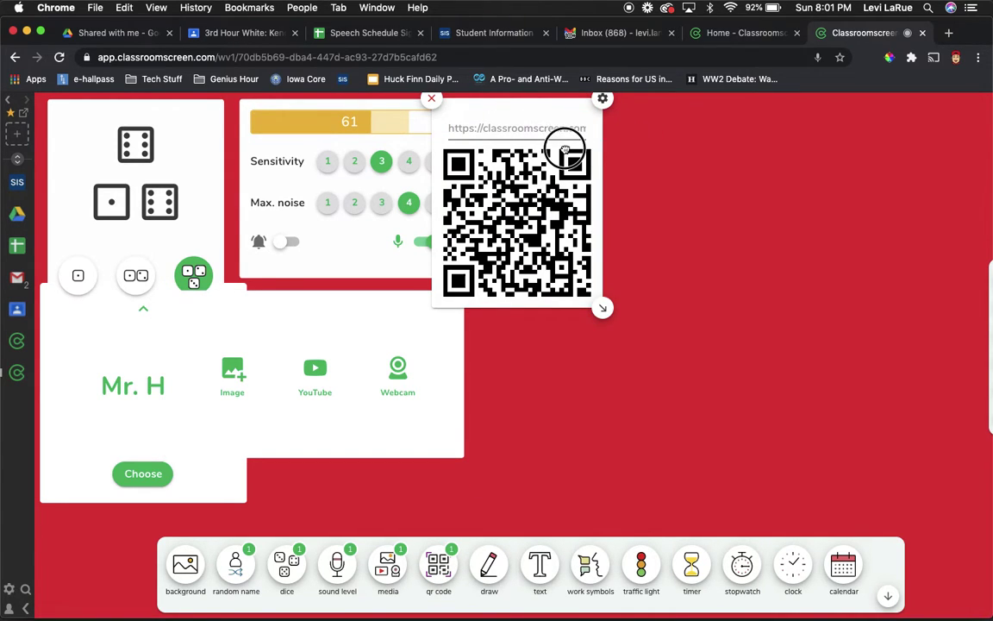
{"action": "left_click_drag", "start_coordinate": [571, 272], "coordinate": [728, 376]}
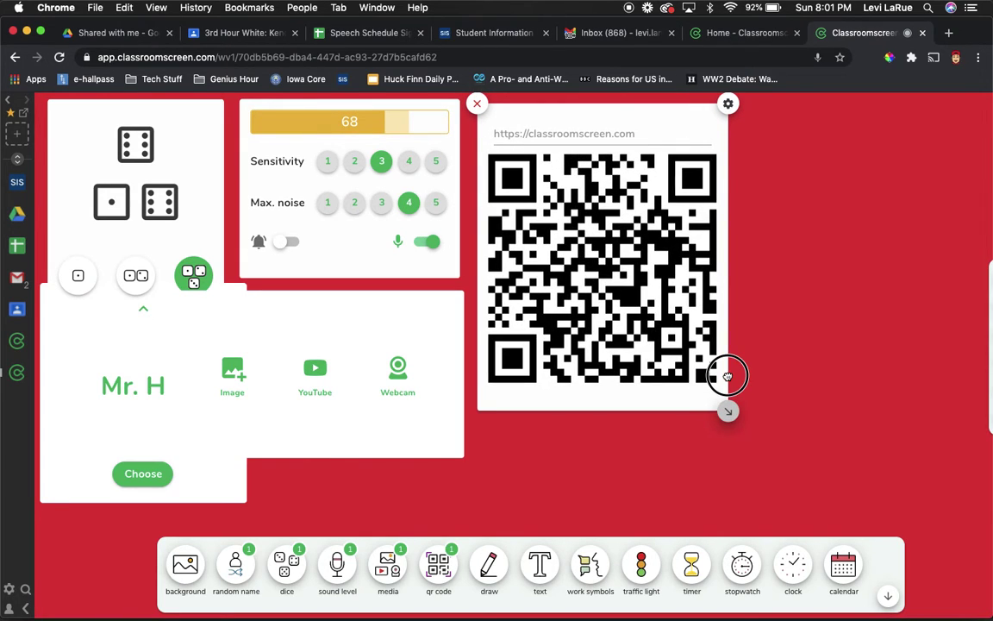
{"action": "left_click", "coordinate": [566, 134]}
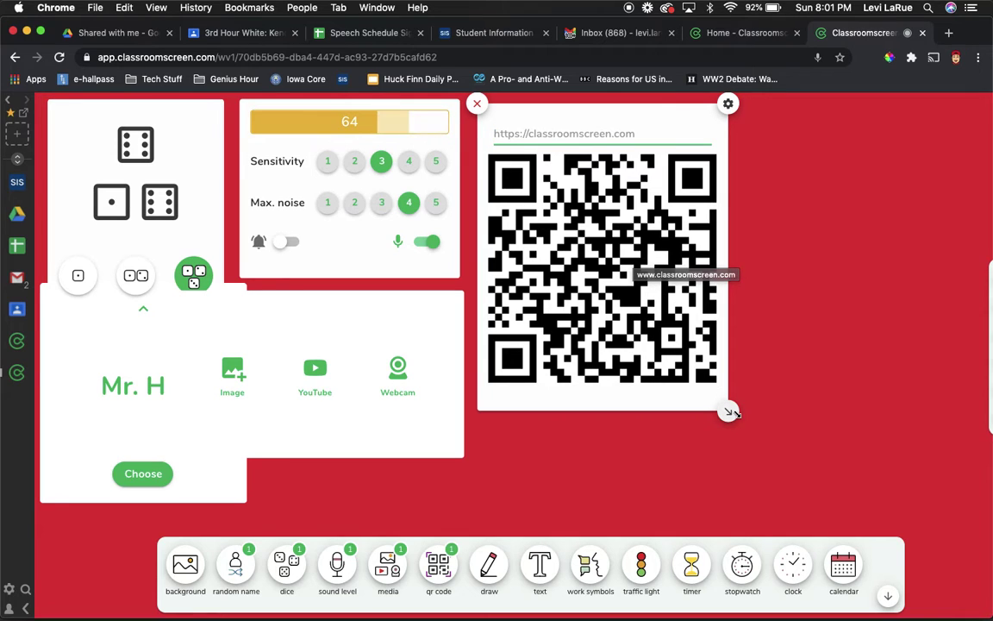
{"action": "left_click_drag", "start_coordinate": [727, 411], "coordinate": [530, 222]}
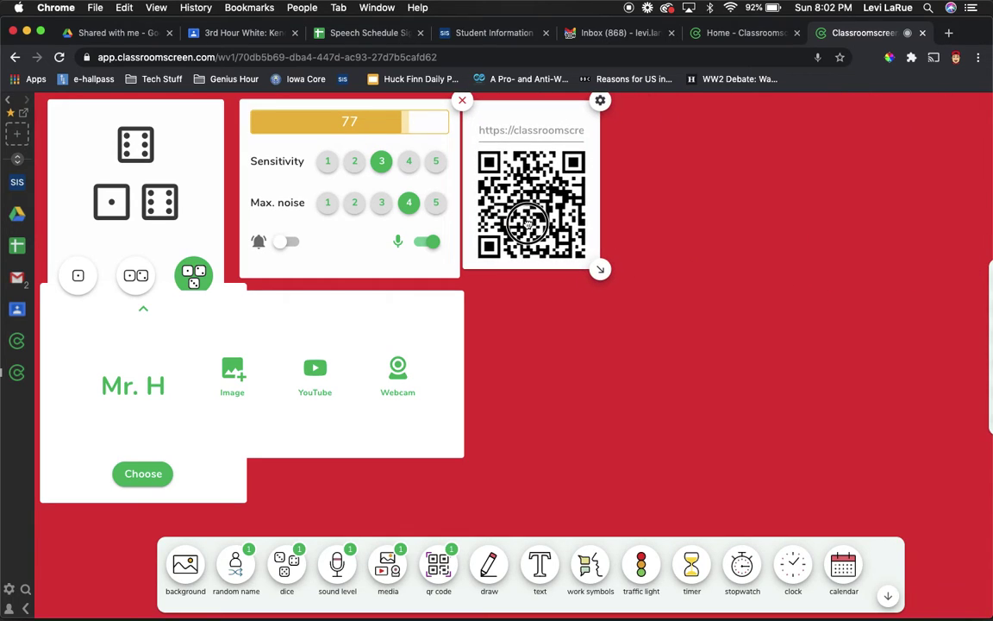
- Add a draw widget beside the QR code, sketch crossing freehand black lines on it and show the pen thickness options
{"action": "left_click", "coordinate": [489, 565]}
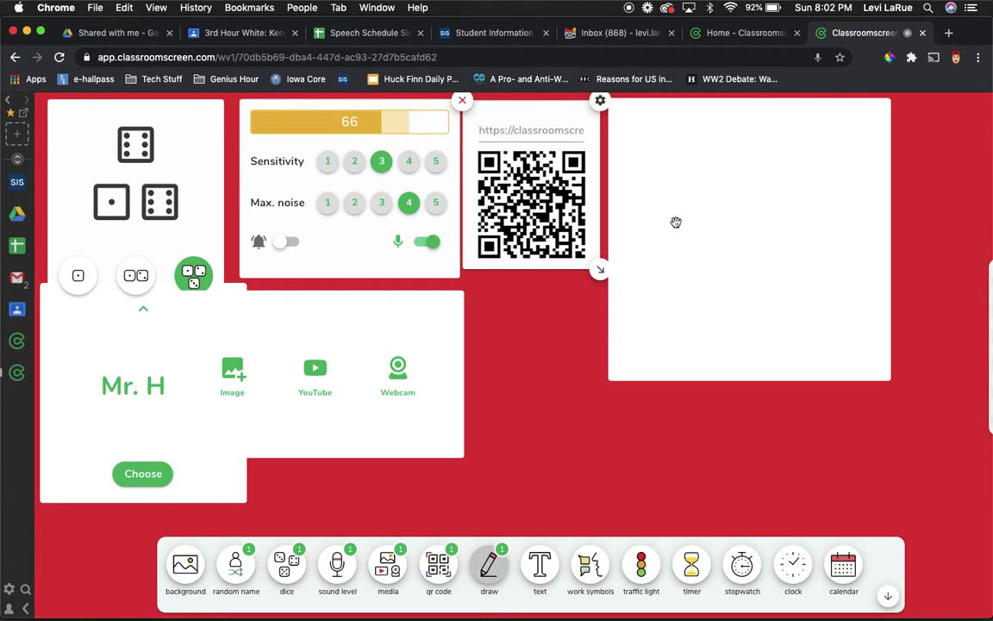
{"action": "mouse_move", "coordinate": [656, 223]}
{"action": "left_mouse_down"}
{"action": "mouse_move", "coordinate": [692, 235]}
{"action": "mouse_move", "coordinate": [687, 244]}
{"action": "mouse_move", "coordinate": [810, 242]}
{"action": "left_mouse_up"}
{"action": "left_click", "coordinate": [639, 296]}
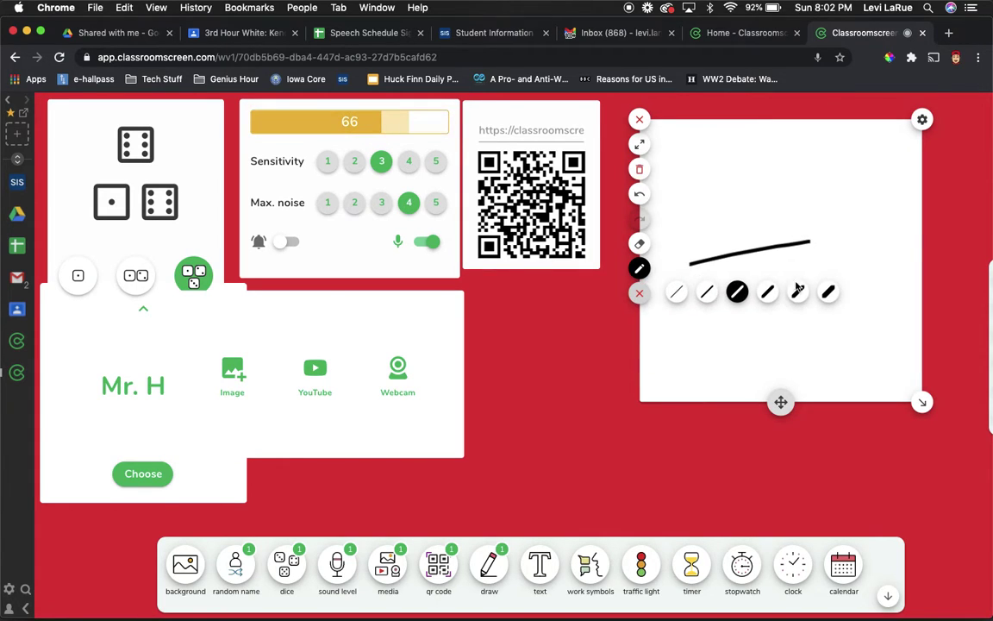
{"action": "left_click_drag", "start_coordinate": [721, 202], "coordinate": [811, 250]}
{"action": "mouse_move", "coordinate": [756, 167]}
{"action": "left_mouse_down"}
{"action": "mouse_move", "coordinate": [706, 234]}
{"action": "mouse_move", "coordinate": [808, 257]}
{"action": "left_mouse_up"}
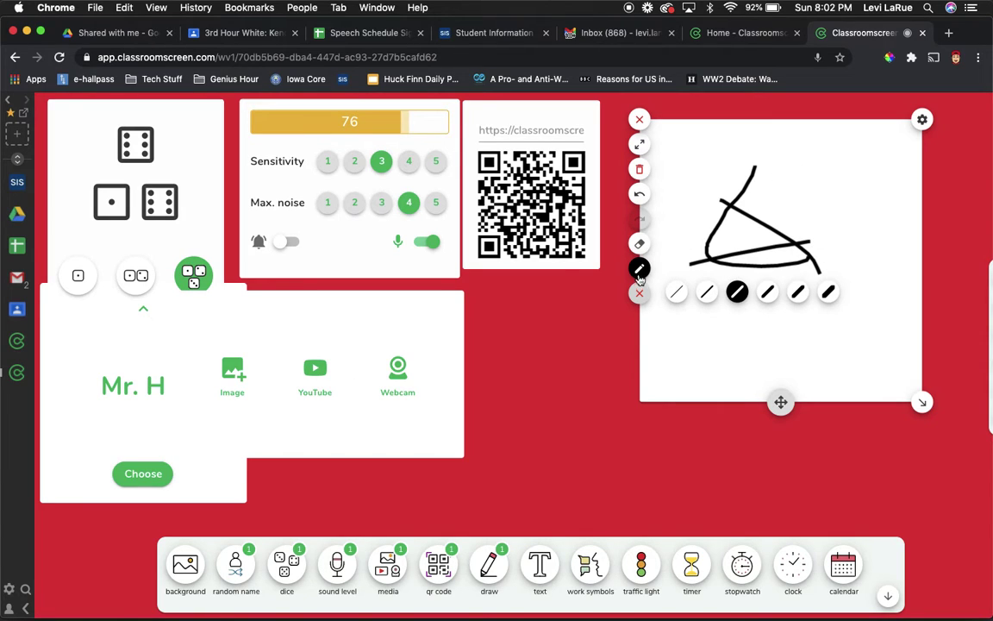
- Scribble over the drawing with a thicker black pen and a red pen, and write the sum 2 + 2 = 4 in red beside it
{"action": "left_click", "coordinate": [766, 293]}
{"action": "mouse_move", "coordinate": [780, 178]}
{"action": "left_mouse_down"}
{"action": "mouse_move", "coordinate": [712, 266]}
{"action": "mouse_move", "coordinate": [749, 306]}
{"action": "mouse_move", "coordinate": [759, 285]}
{"action": "left_mouse_up"}
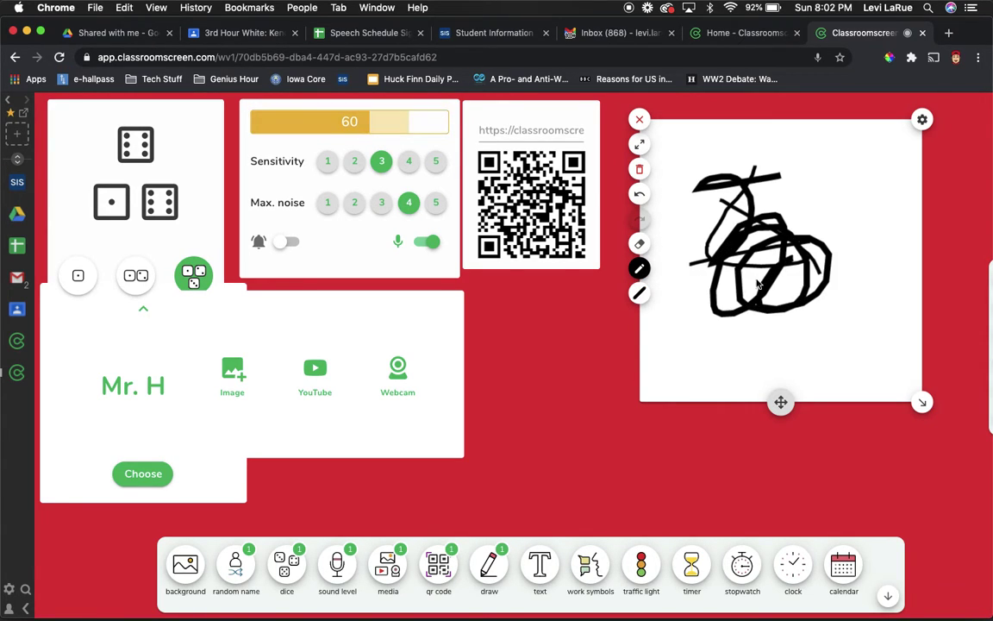
{"action": "left_click", "coordinate": [639, 270]}
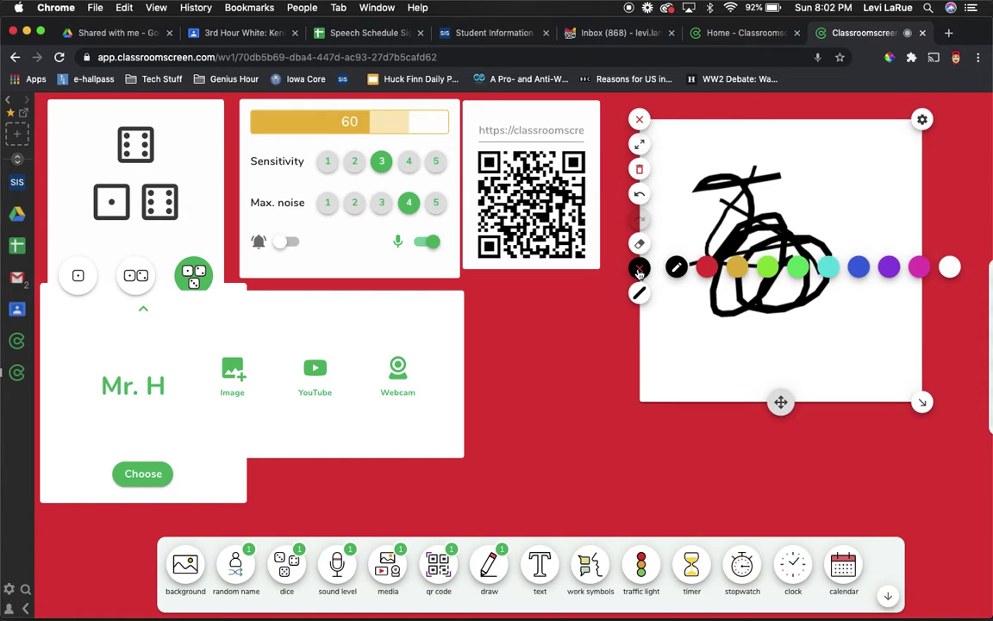
{"action": "left_click", "coordinate": [707, 268]}
{"action": "mouse_move", "coordinate": [695, 186]}
{"action": "left_mouse_down"}
{"action": "mouse_move", "coordinate": [754, 210]}
{"action": "mouse_move", "coordinate": [826, 313]}
{"action": "mouse_move", "coordinate": [824, 209]}
{"action": "mouse_move", "coordinate": [816, 295]}
{"action": "mouse_move", "coordinate": [770, 317]}
{"action": "mouse_move", "coordinate": [743, 188]}
{"action": "left_mouse_up"}
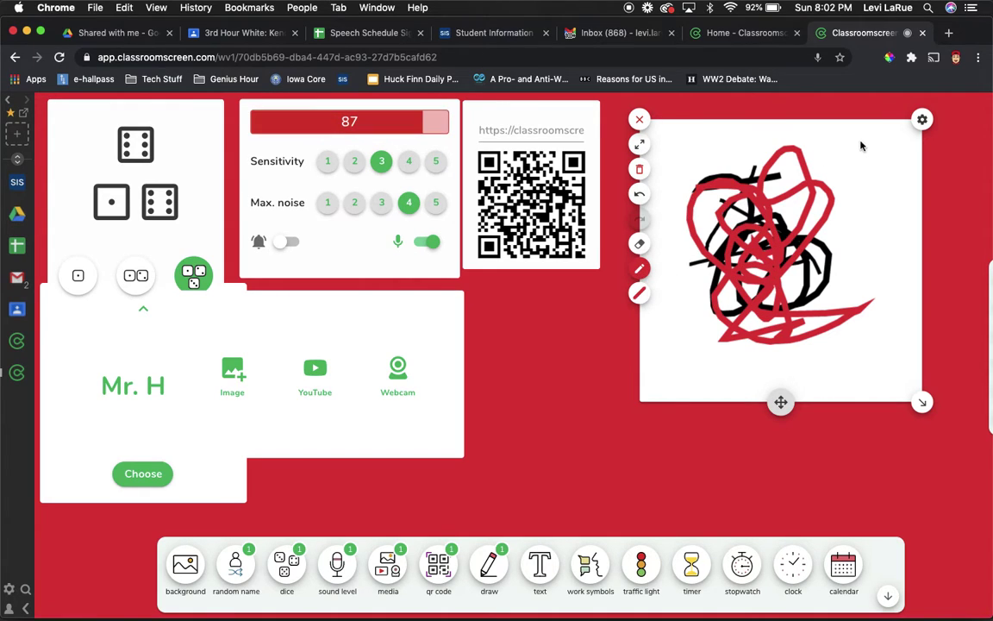
{"action": "mouse_move", "coordinate": [865, 138]}
{"action": "left_mouse_down"}
{"action": "mouse_move", "coordinate": [897, 177]}
{"action": "mouse_move", "coordinate": [845, 191]}
{"action": "mouse_move", "coordinate": [903, 198]}
{"action": "mouse_move", "coordinate": [909, 250]}
{"action": "mouse_move", "coordinate": [897, 298]}
{"action": "left_mouse_up"}
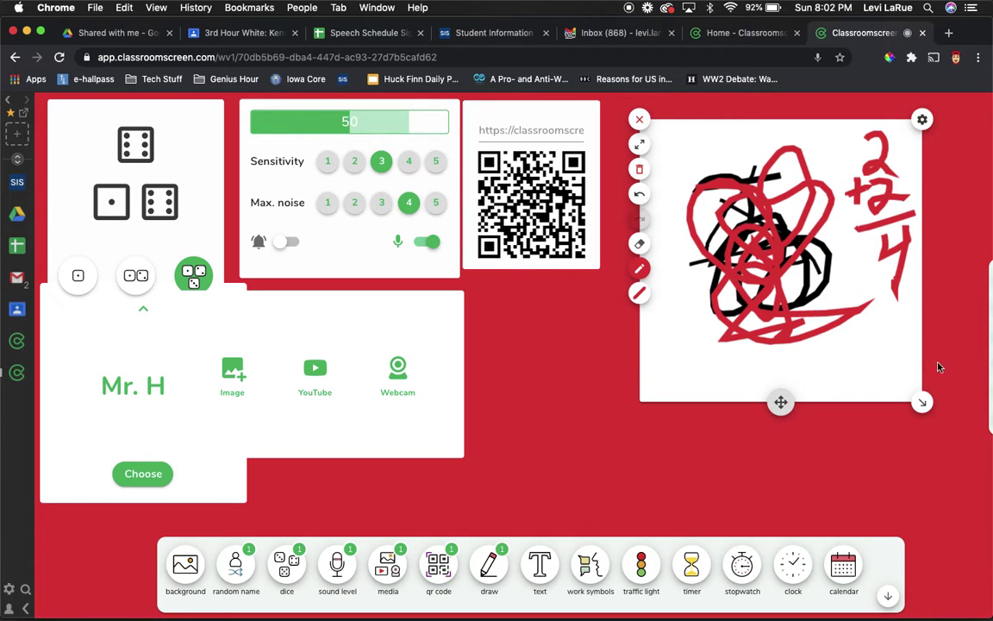
- Make the draw widget slightly wider and shorter, and move it over the dice widget
{"action": "left_click_drag", "start_coordinate": [922, 404], "coordinate": [955, 317]}
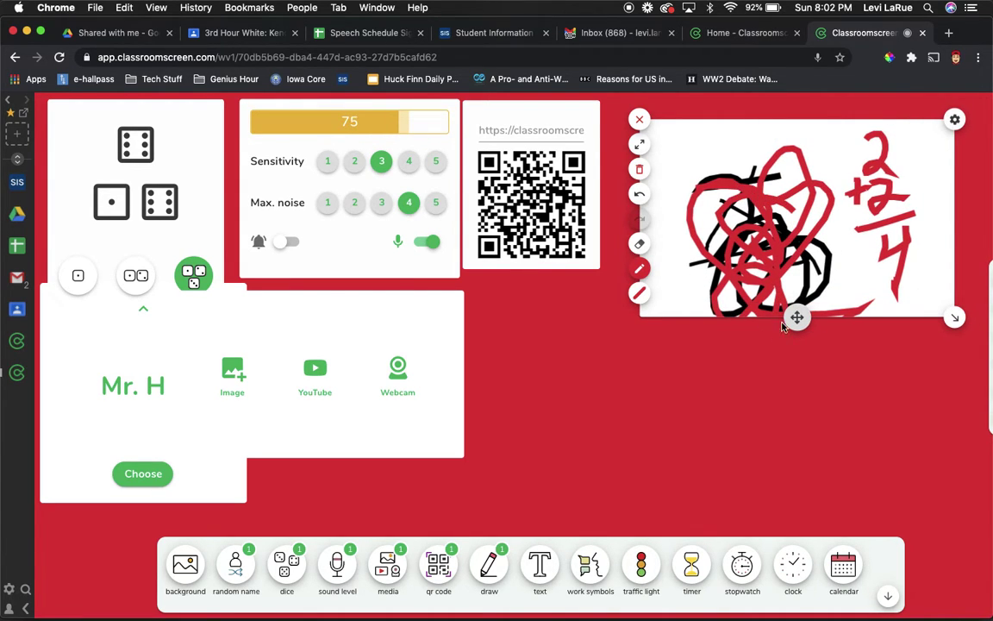
{"action": "left_click_drag", "start_coordinate": [796, 317], "coordinate": [207, 301]}
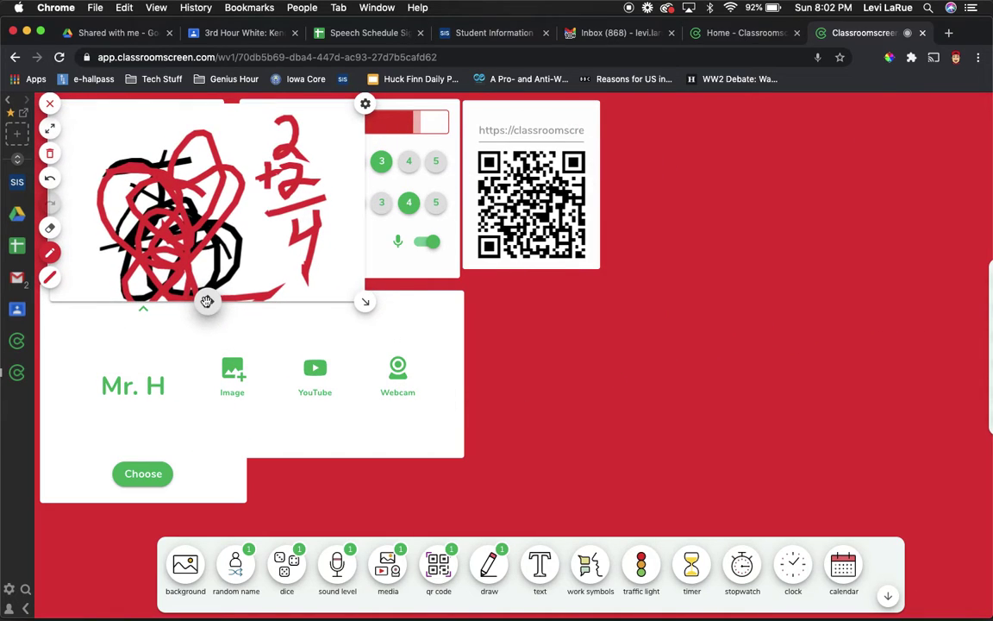
- Add a text widget and move it to the empty area well beyond the QR code
{"action": "left_click", "coordinate": [540, 566]}
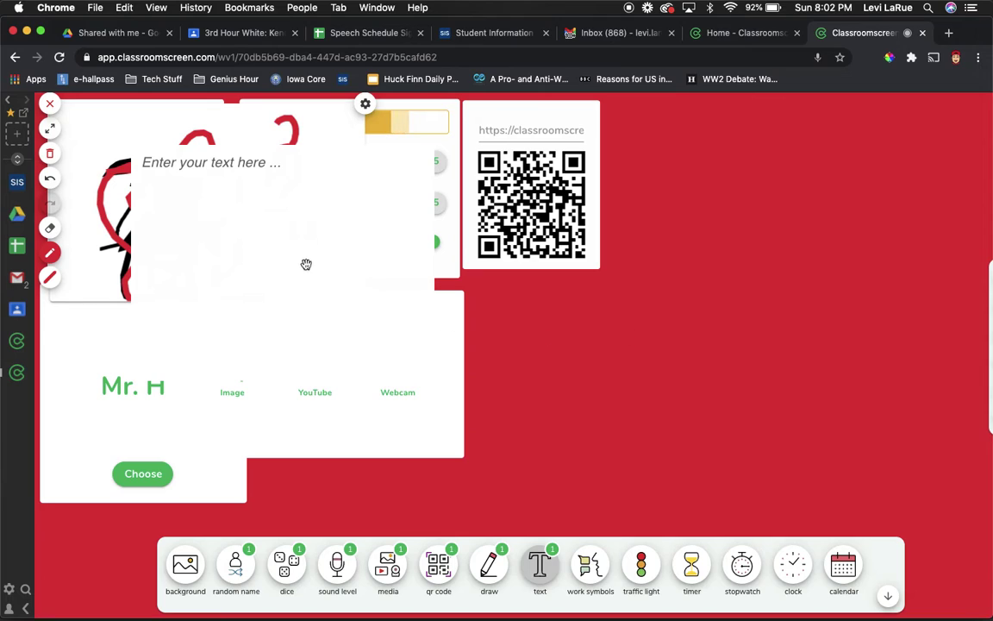
{"action": "left_click", "coordinate": [266, 181]}
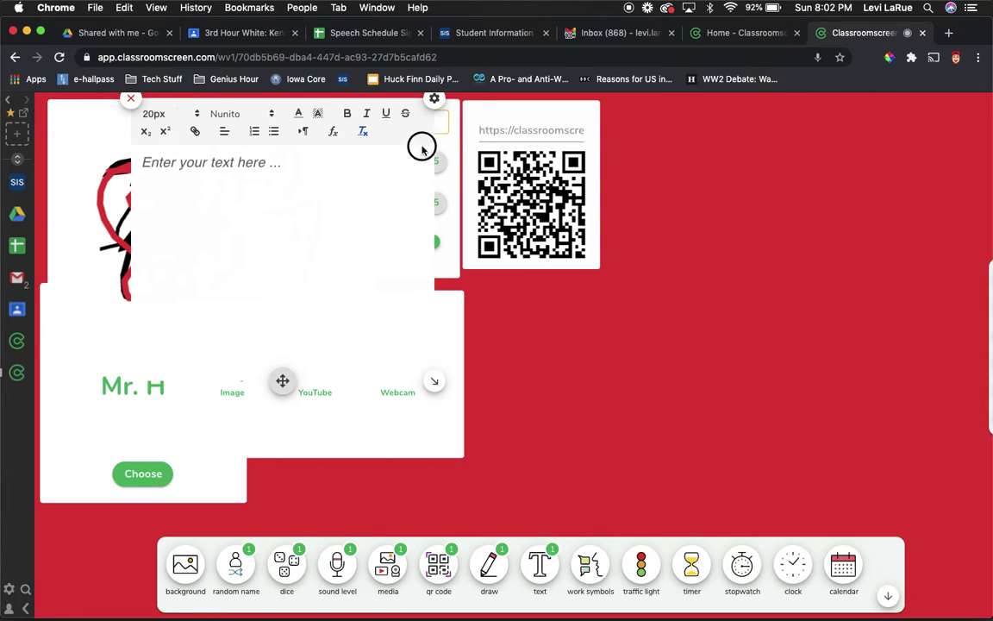
{"action": "left_click_drag", "start_coordinate": [282, 385], "coordinate": [852, 376]}
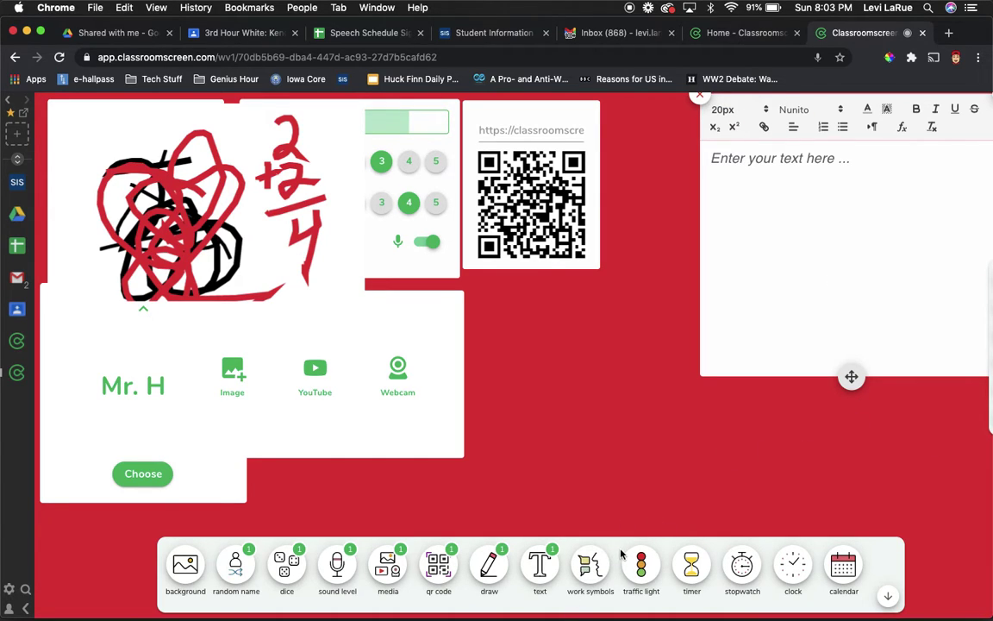
- Add a work symbols widget over the QR code's lower part, try whisper, ask neighbor and work together, and return it to silence
{"action": "left_click", "coordinate": [590, 569]}
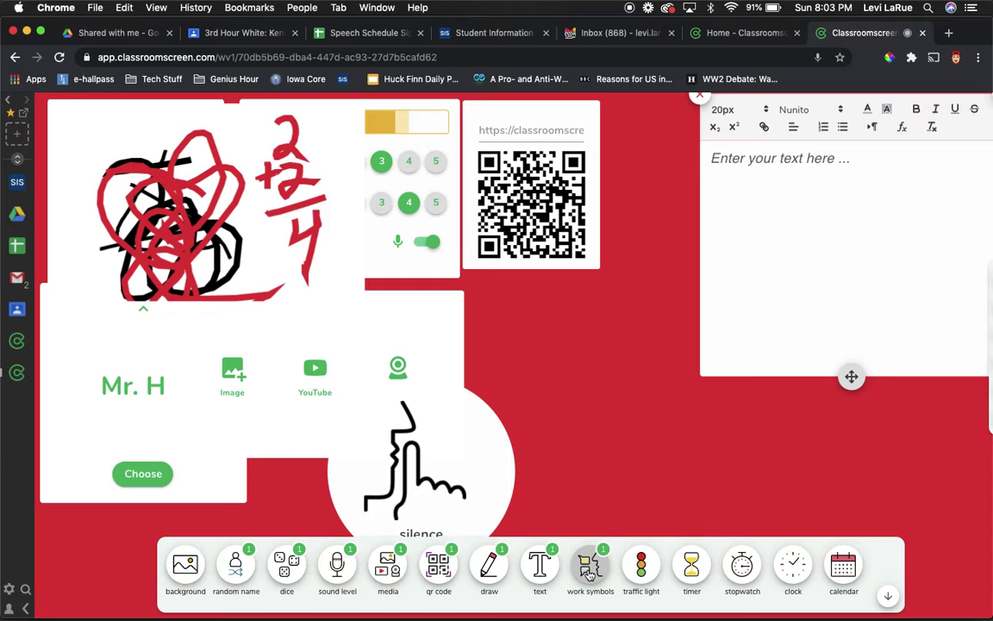
{"action": "left_click", "coordinate": [498, 463]}
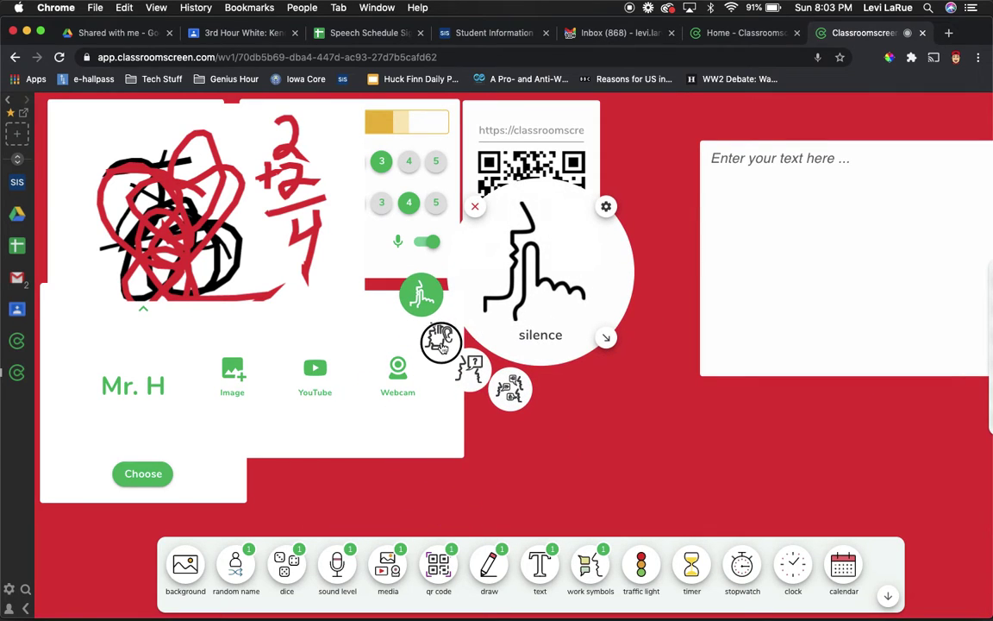
{"action": "left_click", "coordinate": [439, 344]}
{"action": "left_click", "coordinate": [469, 368]}
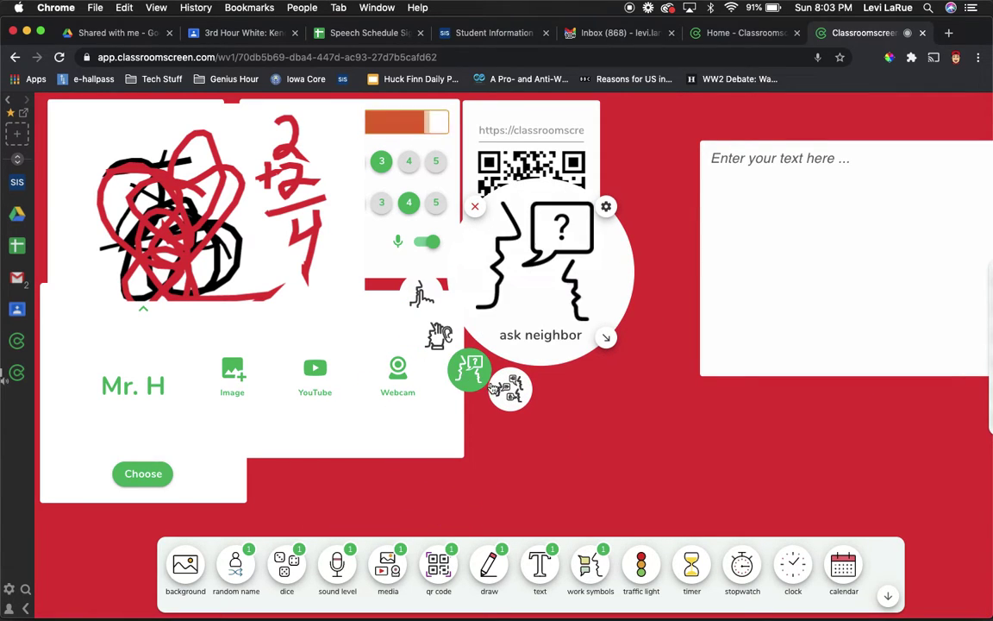
{"action": "left_click", "coordinate": [498, 388]}
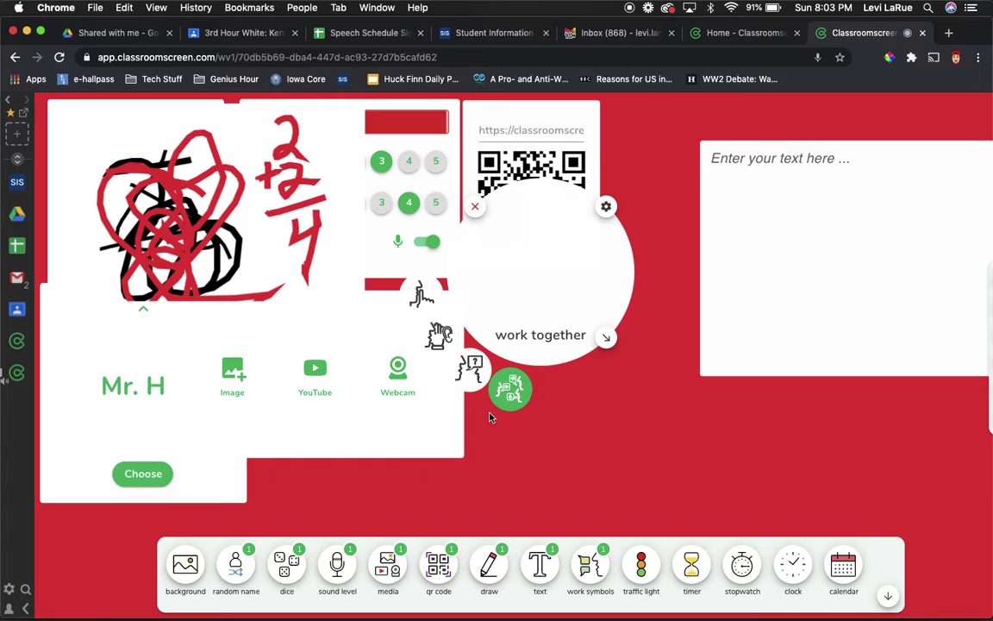
{"action": "left_click", "coordinate": [471, 367]}
{"action": "left_click", "coordinate": [439, 336]}
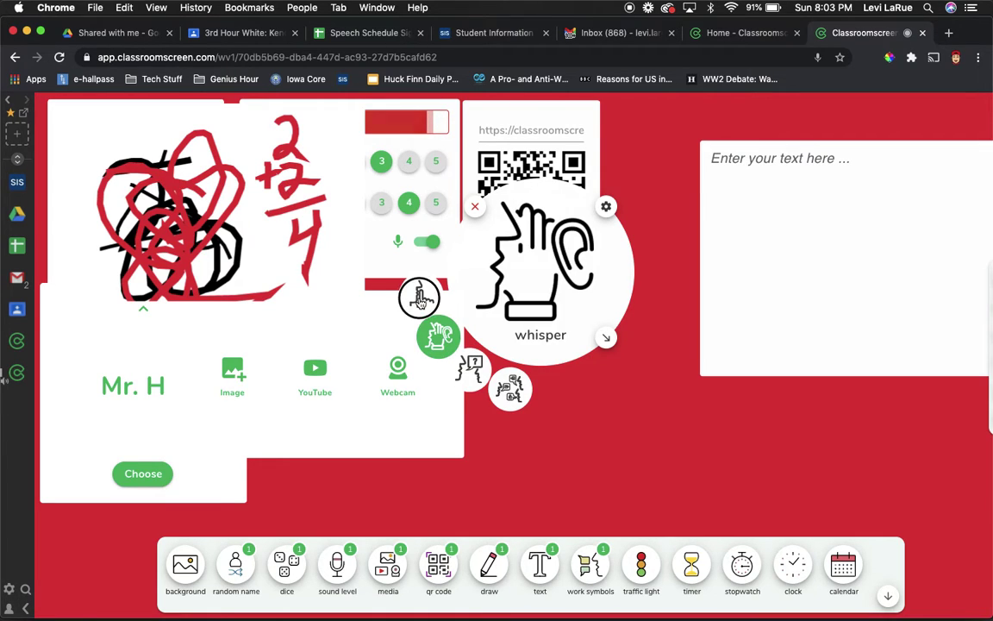
{"action": "left_click", "coordinate": [421, 298]}
{"action": "mouse_move", "coordinate": [606, 339]}
{"action": "left_mouse_down"}
{"action": "mouse_move", "coordinate": [698, 440]}
{"action": "mouse_move", "coordinate": [604, 336]}
{"action": "left_mouse_up"}
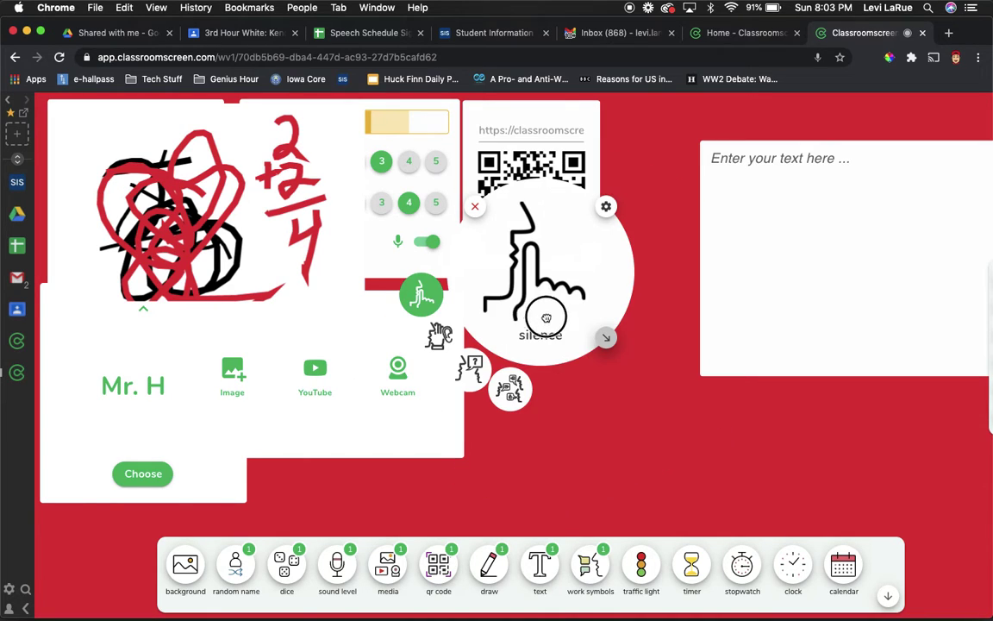
- Set the work symbols widget's background color to lime green (#BCDD3CFF) and move the widget over the scribbled drawing
{"action": "left_click", "coordinate": [606, 207]}
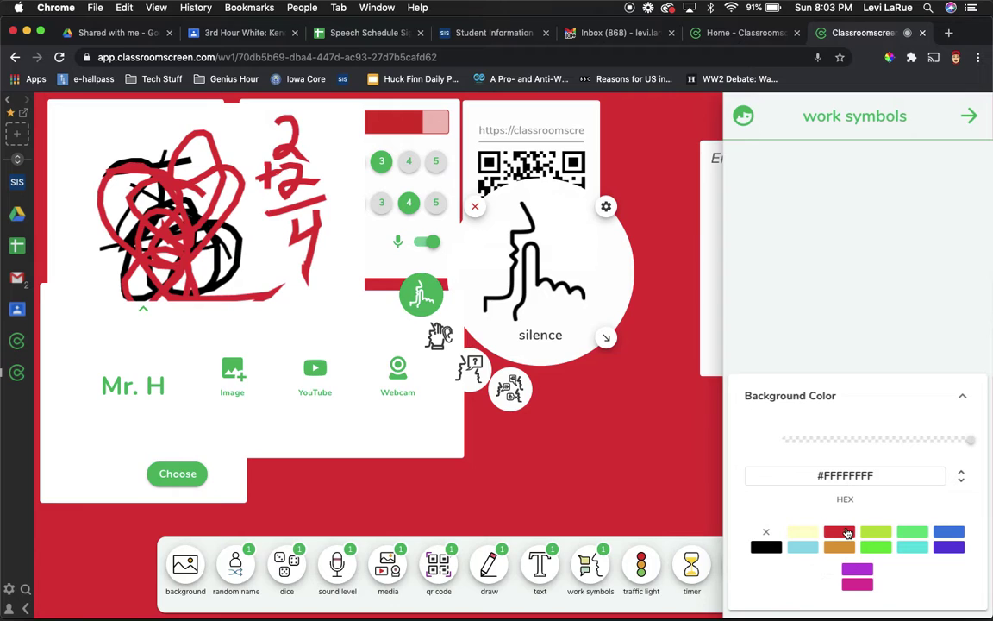
{"action": "left_click", "coordinate": [848, 533]}
{"action": "left_click", "coordinate": [884, 533]}
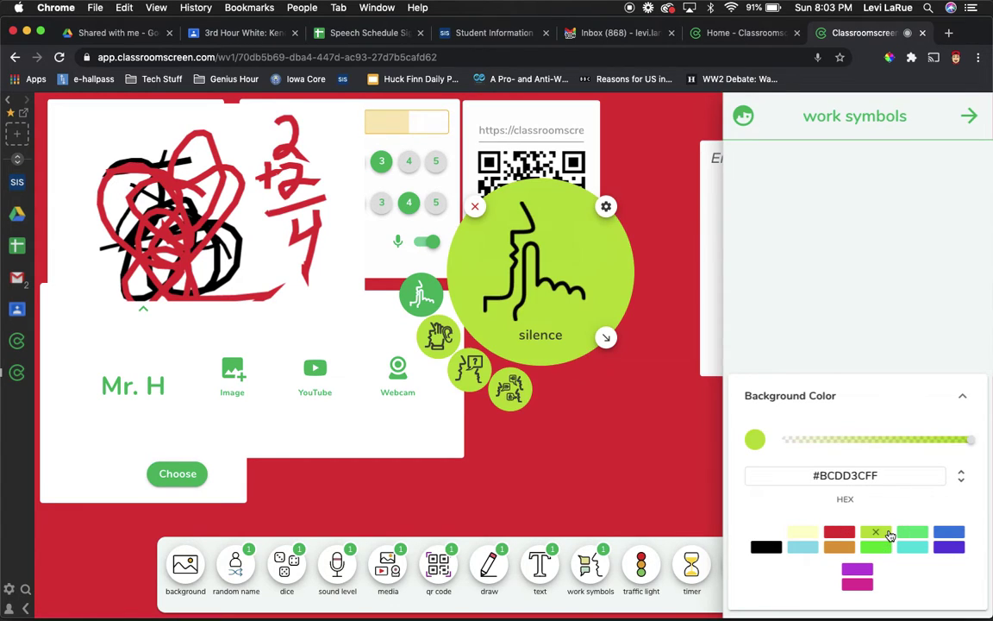
{"action": "left_click", "coordinate": [569, 153]}
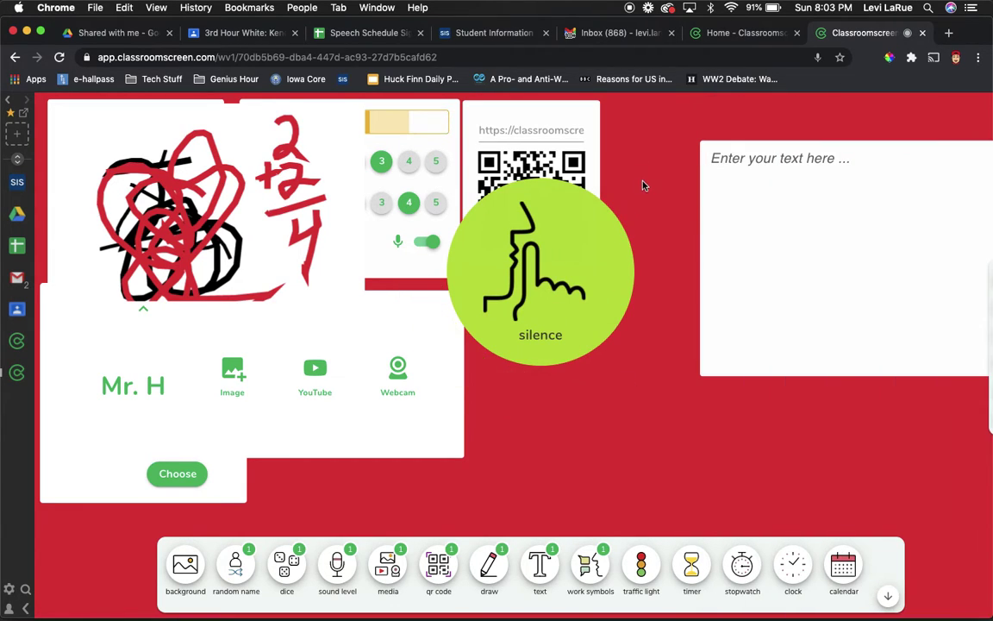
{"action": "mouse_move", "coordinate": [534, 216]}
{"action": "left_mouse_down"}
{"action": "mouse_move", "coordinate": [233, 190]}
{"action": "mouse_move", "coordinate": [148, 140]}
{"action": "mouse_move", "coordinate": [183, 144]}
{"action": "left_mouse_up"}
- Add a traffic light widget, enlarge it to switch through green and yellow to red, and shrink it back to a small size
{"action": "left_click", "coordinate": [641, 565]}
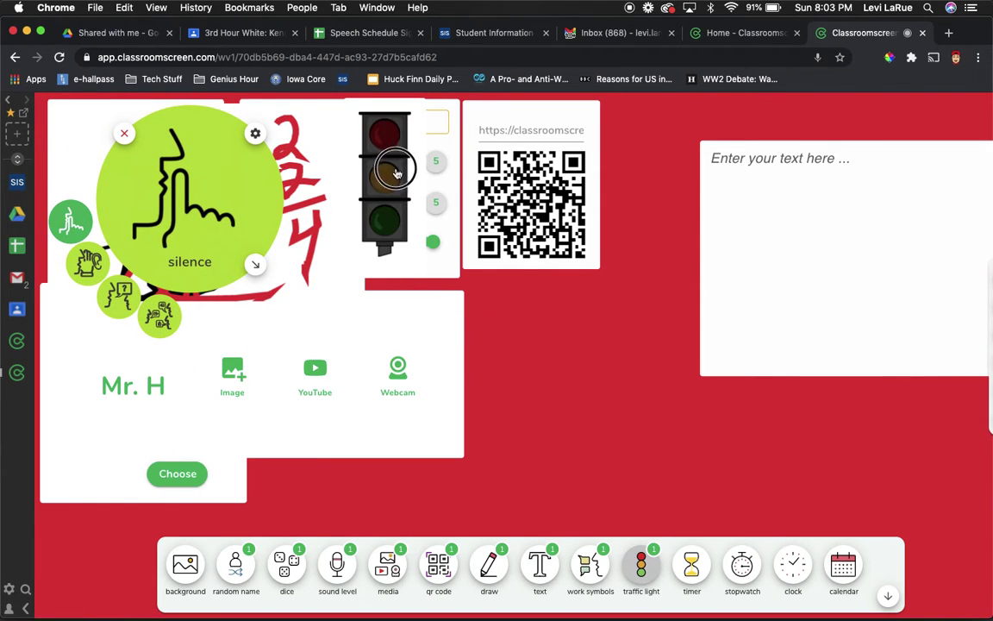
{"action": "left_click_drag", "start_coordinate": [429, 282], "coordinate": [525, 414]}
{"action": "left_click", "coordinate": [445, 386]}
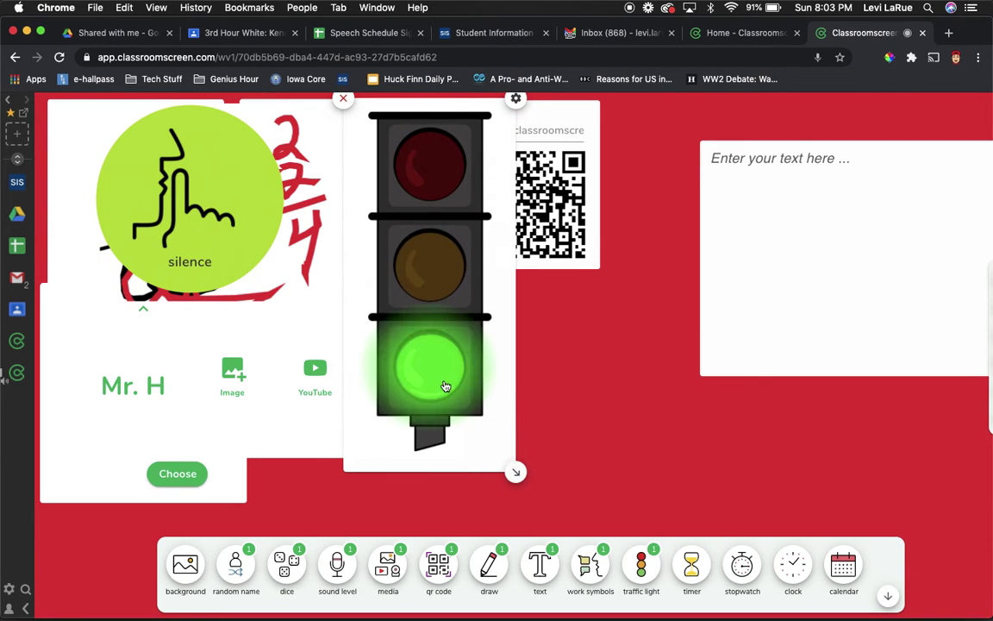
{"action": "left_click", "coordinate": [436, 292]}
{"action": "left_click", "coordinate": [422, 163]}
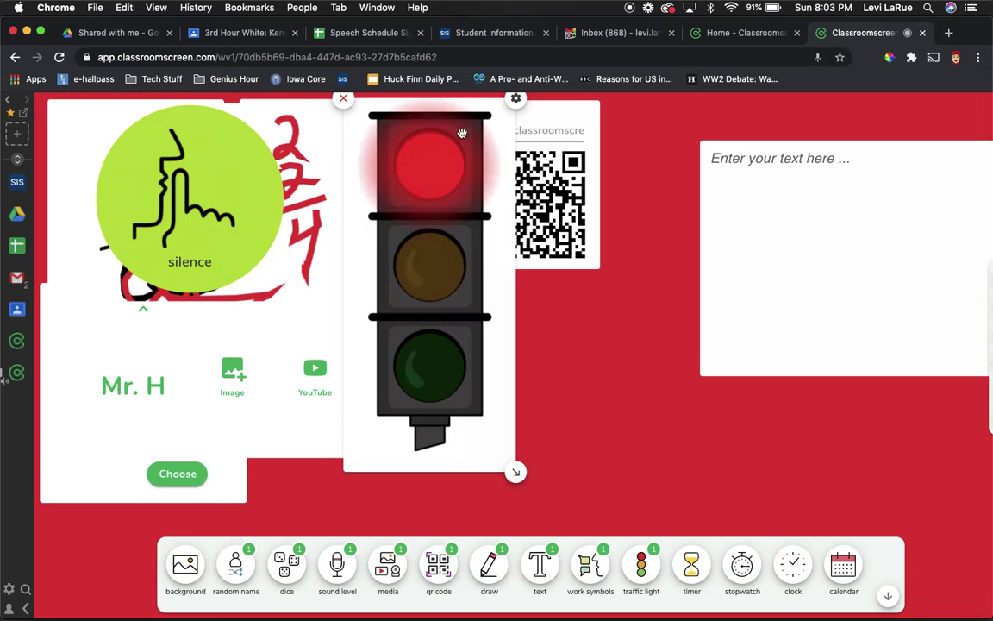
{"action": "left_click_drag", "start_coordinate": [516, 475], "coordinate": [343, 266]}
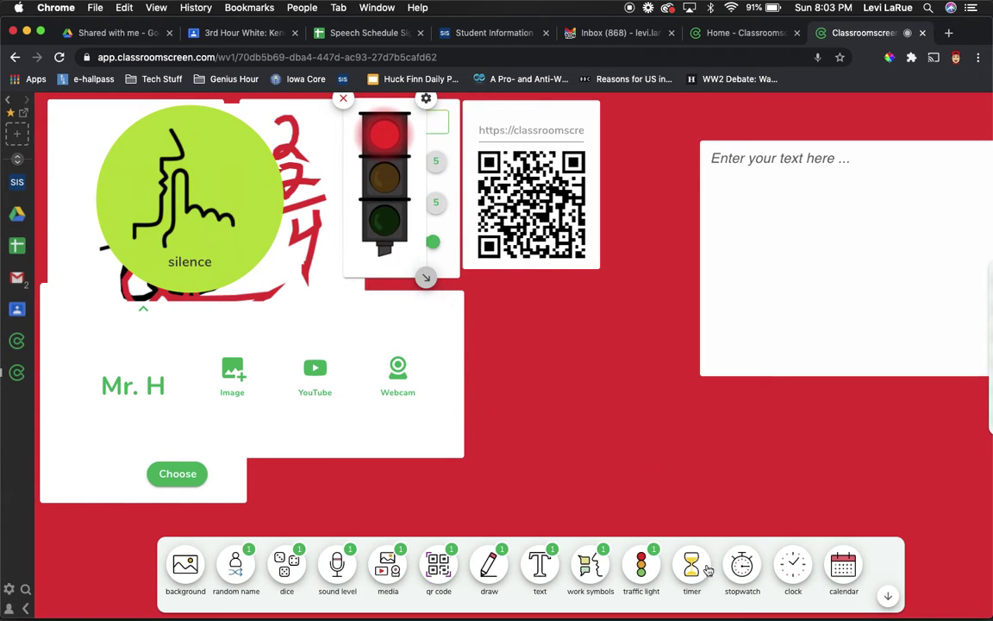
- Add a timer widget, move it partly over the media widget and adjust its height slightly
{"action": "left_click", "coordinate": [693, 569]}
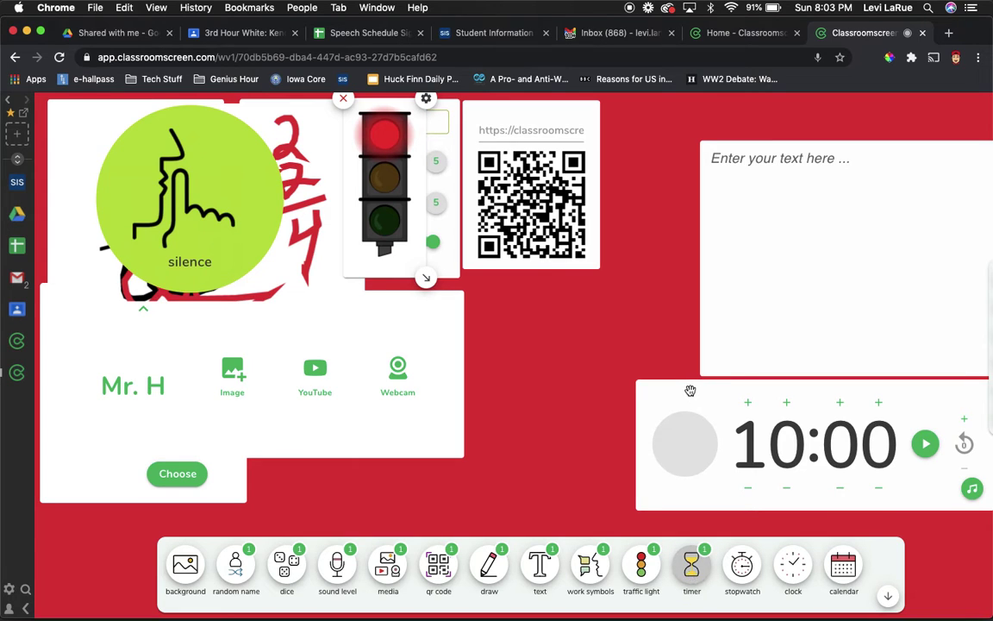
{"action": "left_click_drag", "start_coordinate": [689, 391], "coordinate": [337, 370]}
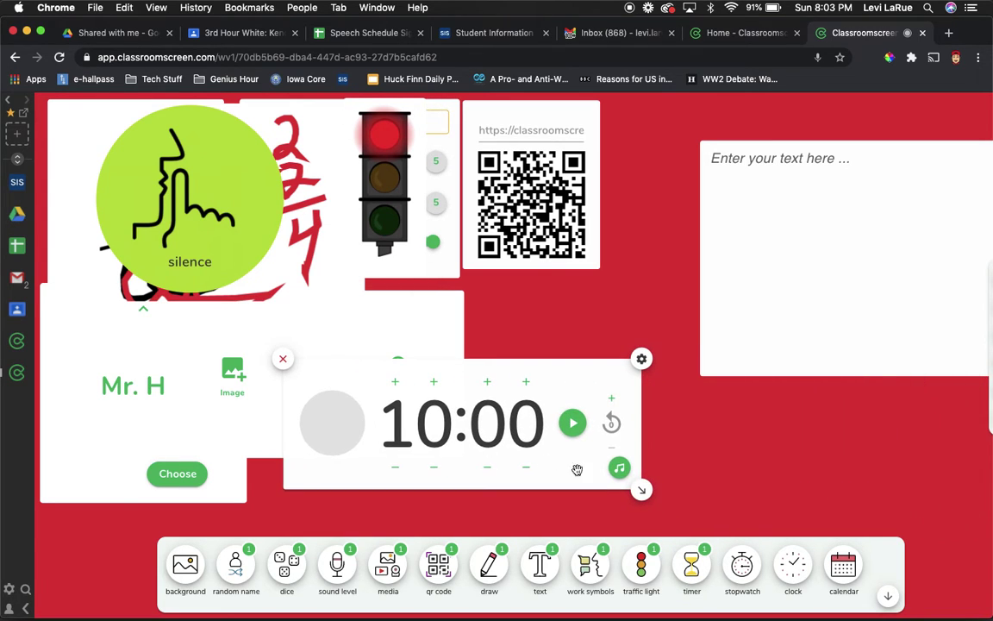
{"action": "mouse_move", "coordinate": [642, 490]}
{"action": "left_mouse_down"}
{"action": "mouse_move", "coordinate": [535, 477]}
{"action": "mouse_move", "coordinate": [490, 501]}
{"action": "mouse_move", "coordinate": [605, 478]}
{"action": "mouse_move", "coordinate": [660, 480]}
{"action": "mouse_move", "coordinate": [641, 481]}
{"action": "left_mouse_up"}
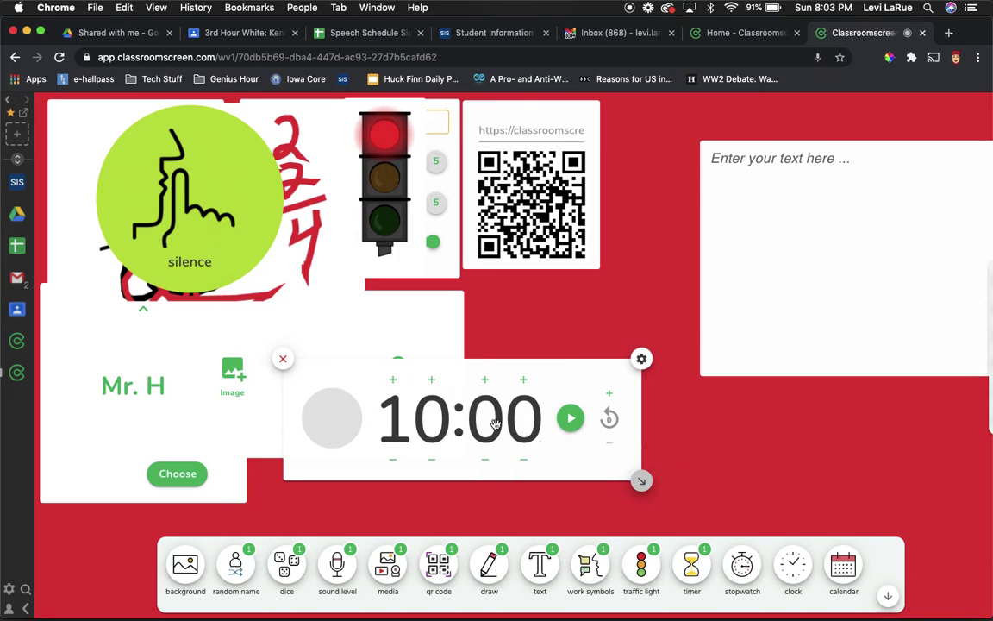
- Clear the timer's minutes, run a countdown of 11 seconds and choose a different end sound
{"action": "left_click", "coordinate": [391, 381]}
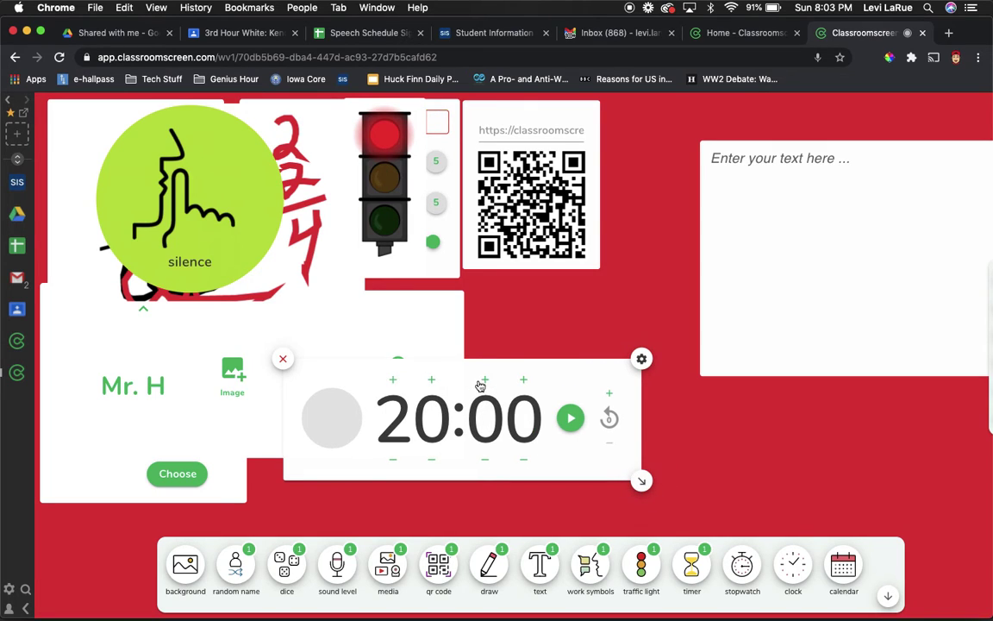
{"action": "left_click", "coordinate": [392, 460]}
{"action": "left_click", "coordinate": [392, 461]}
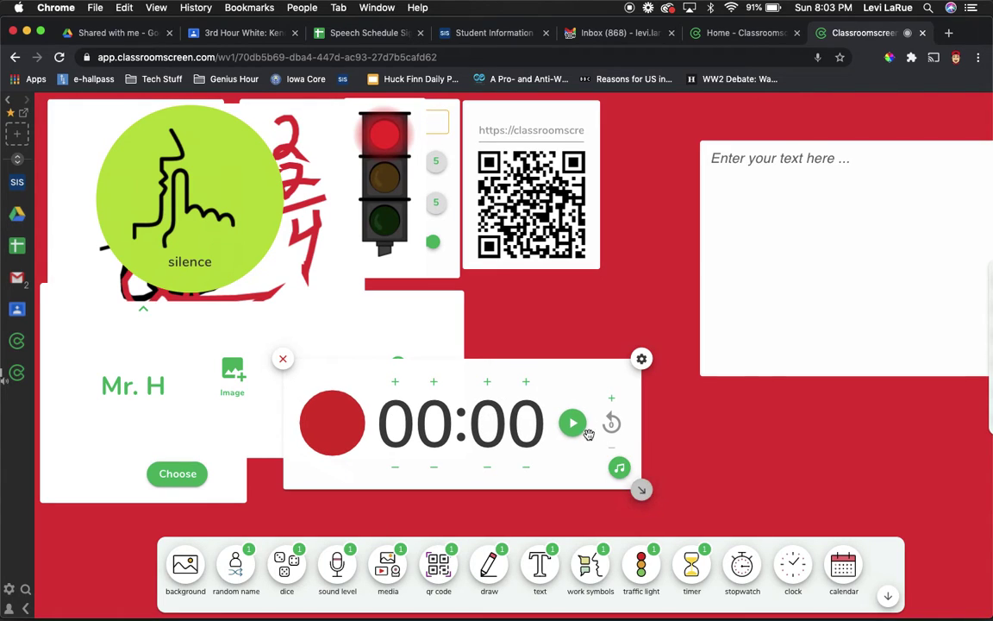
{"action": "left_click", "coordinate": [573, 430]}
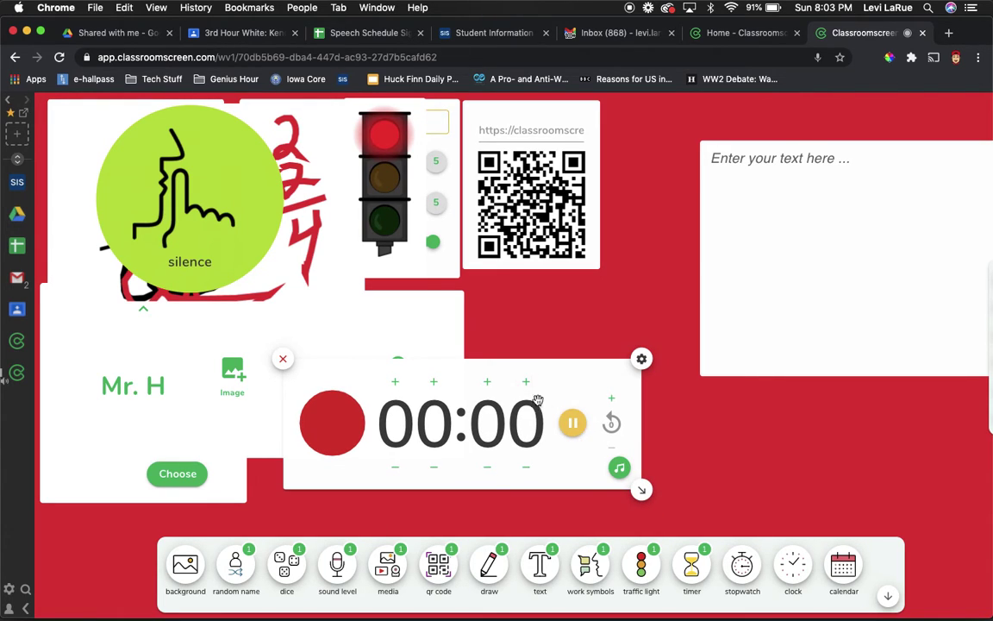
{"action": "left_click", "coordinate": [490, 381]}
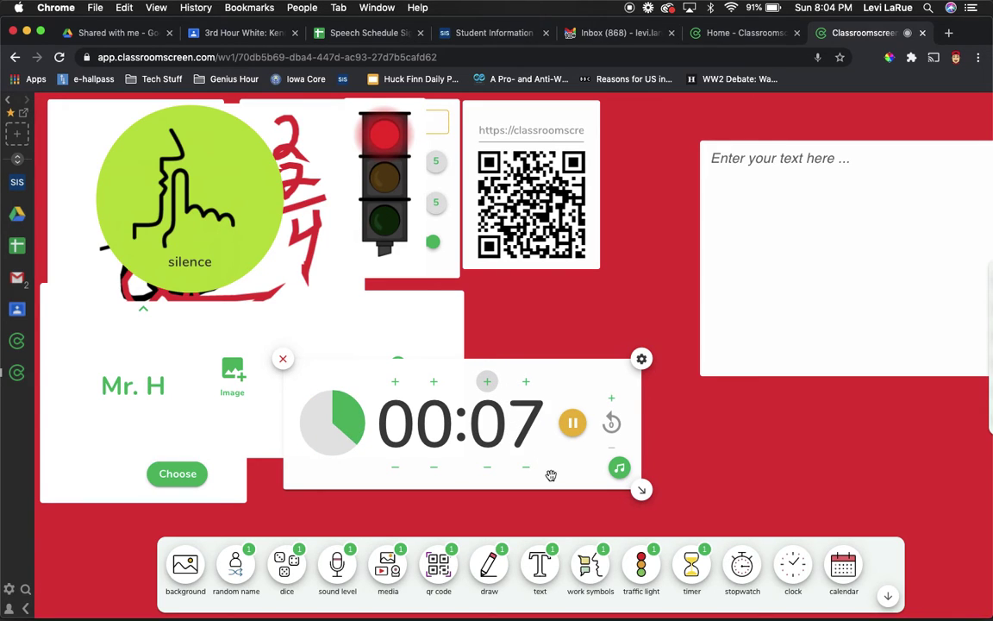
{"action": "left_click", "coordinate": [620, 469]}
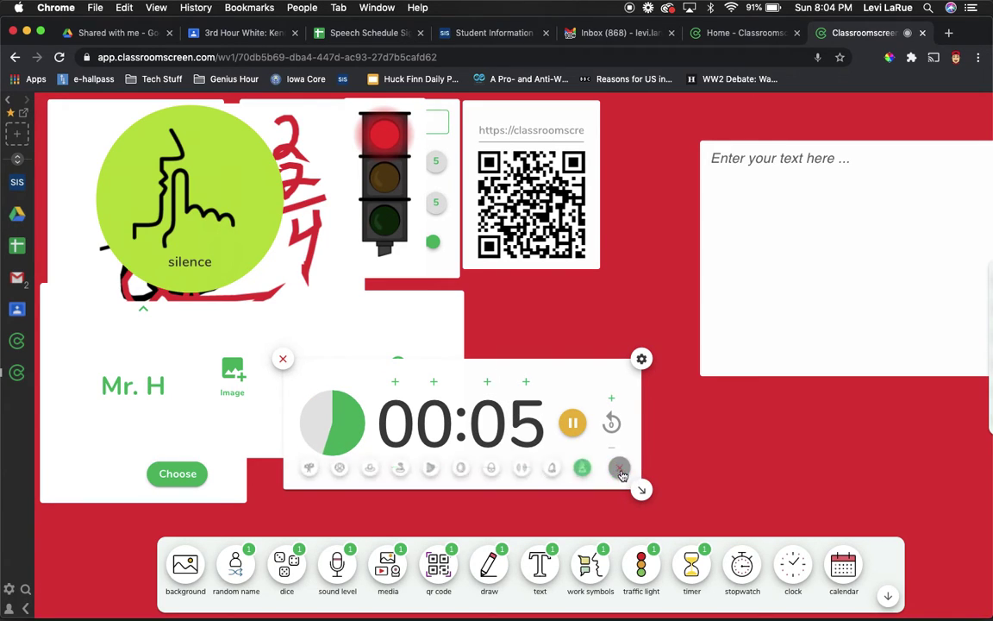
{"action": "left_click", "coordinate": [552, 467]}
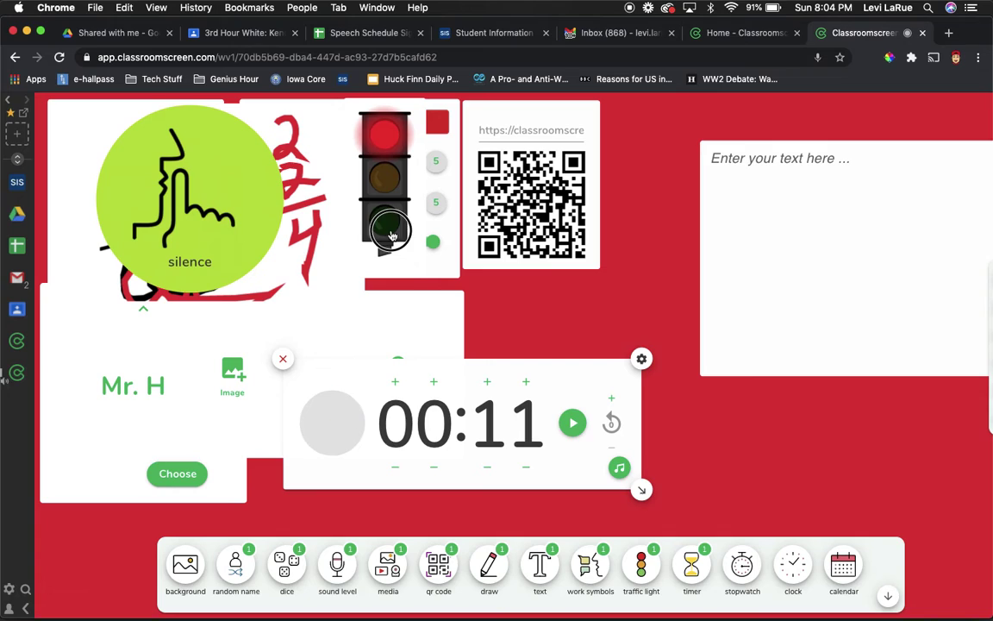
- Switch the traffic light through green and yellow back to red, and move the timer over the work symbols and traffic light widgets
{"action": "left_click", "coordinate": [390, 232]}
{"action": "left_click", "coordinate": [386, 188]}
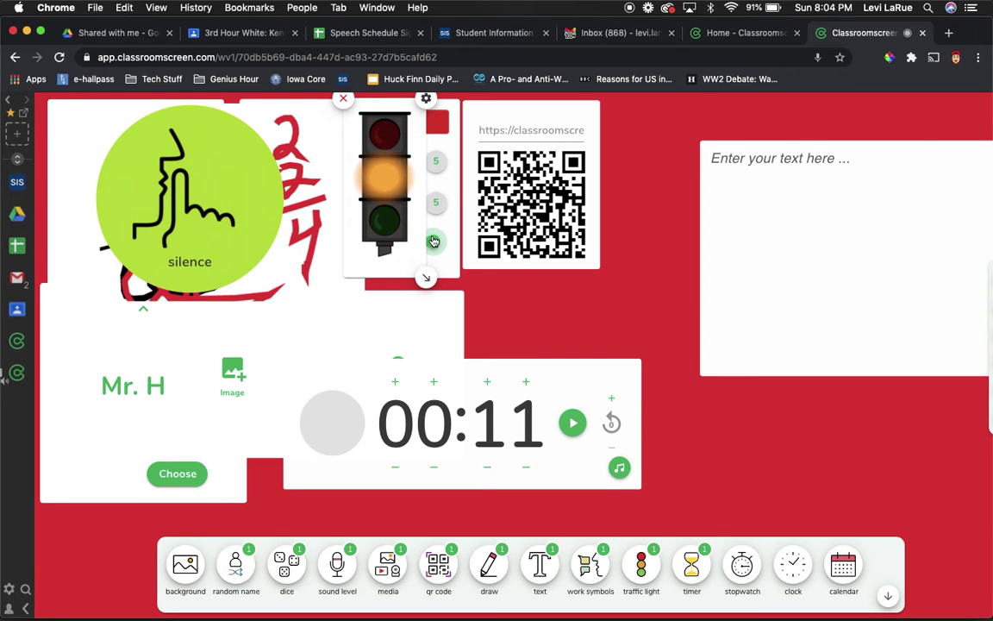
{"action": "left_click", "coordinate": [384, 135]}
{"action": "left_click_drag", "start_coordinate": [548, 366], "coordinate": [368, 133]}
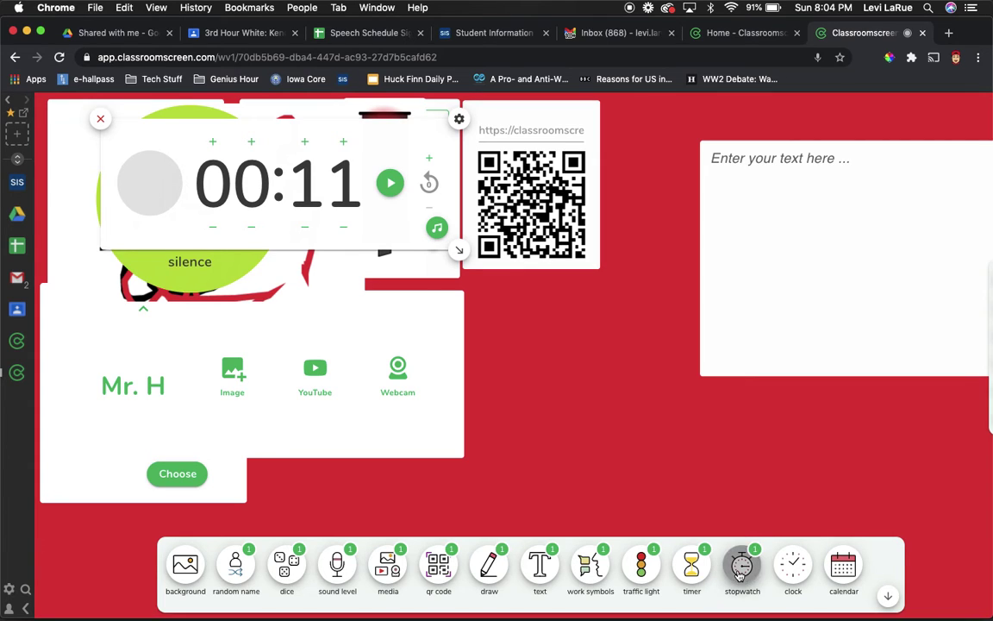
- Add a stopwatch widget, place it over the media widget and start it
{"action": "left_click", "coordinate": [741, 570]}
{"action": "left_click_drag", "start_coordinate": [664, 435], "coordinate": [199, 362]}
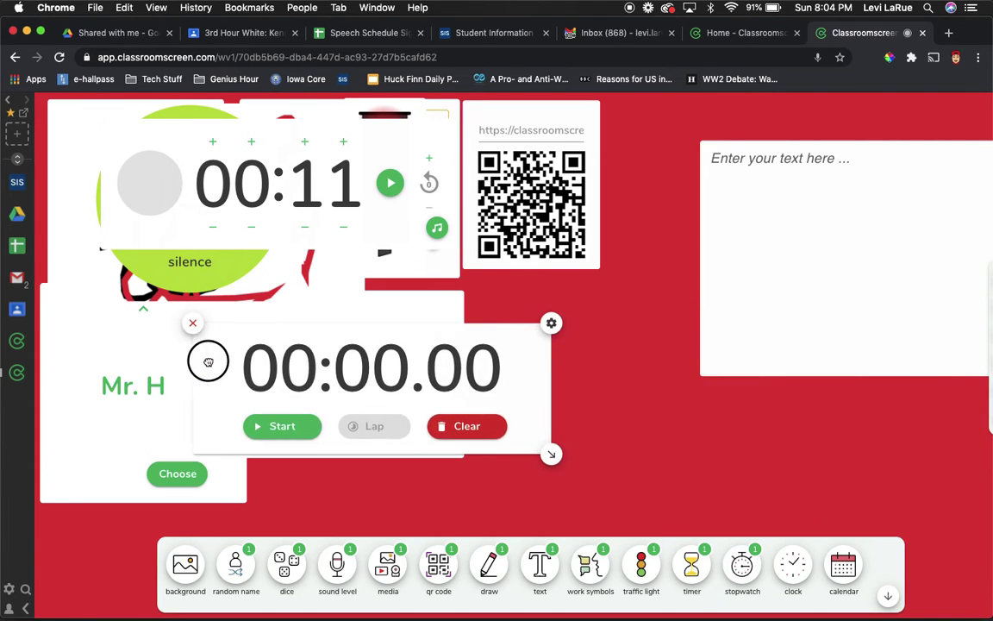
{"action": "left_click", "coordinate": [285, 439]}
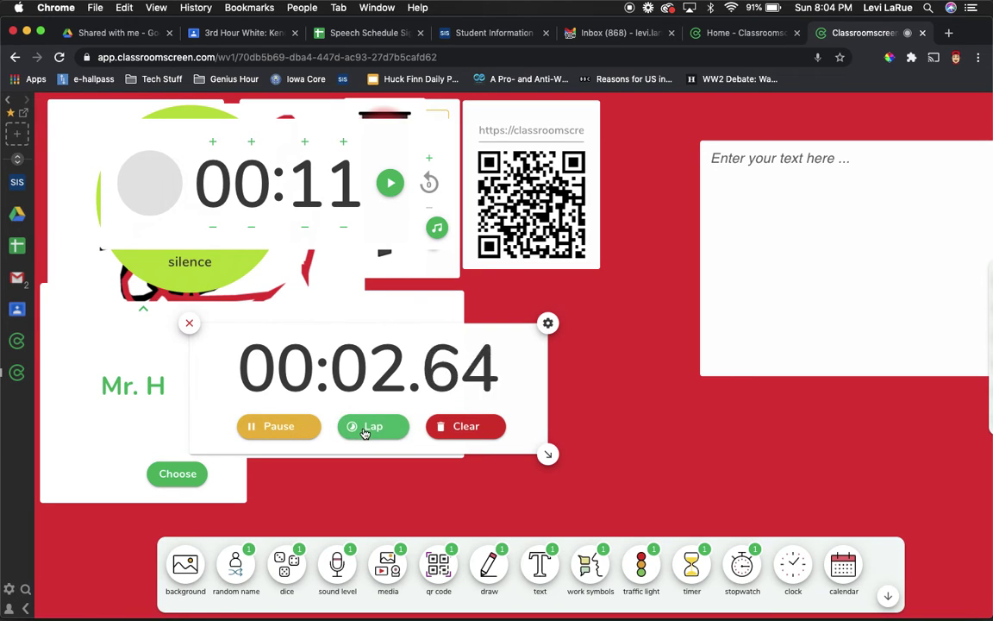
- Clear the stopwatch, and make its widget narrower and taller directly beneath the timer digits
{"action": "left_click", "coordinate": [466, 426]}
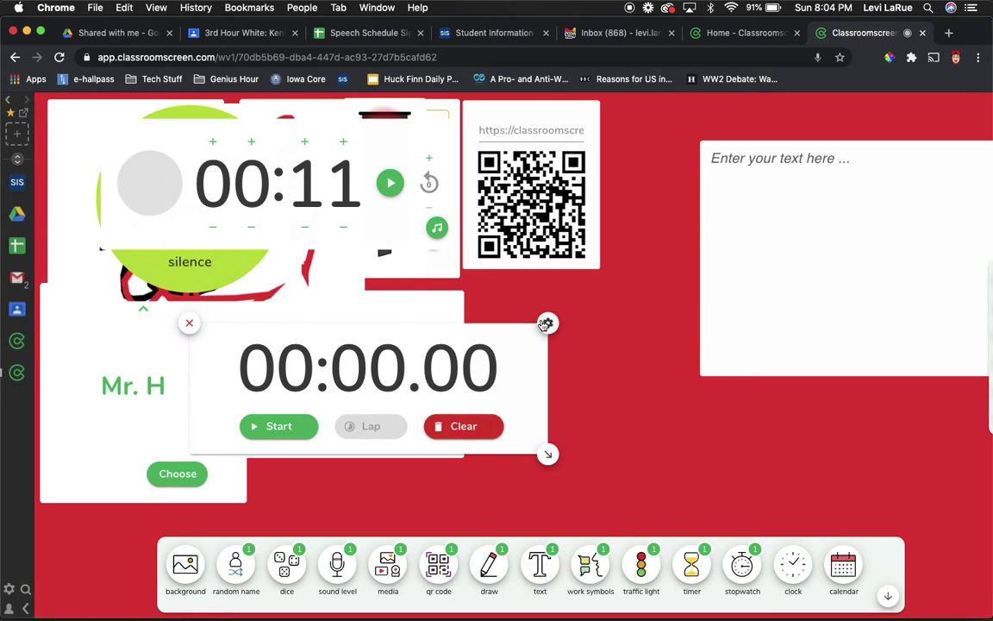
{"action": "left_click_drag", "start_coordinate": [549, 454], "coordinate": [431, 501]}
{"action": "left_click_drag", "start_coordinate": [411, 341], "coordinate": [398, 251]}
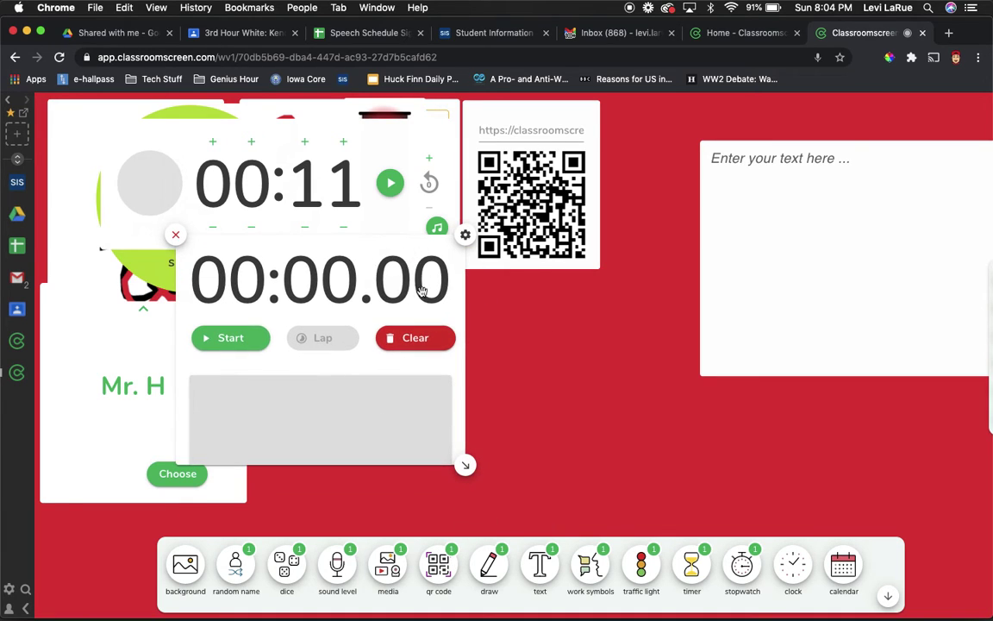
- Add a clock widget, place it over the timer's left end and give it a red background
{"action": "left_click", "coordinate": [789, 569]}
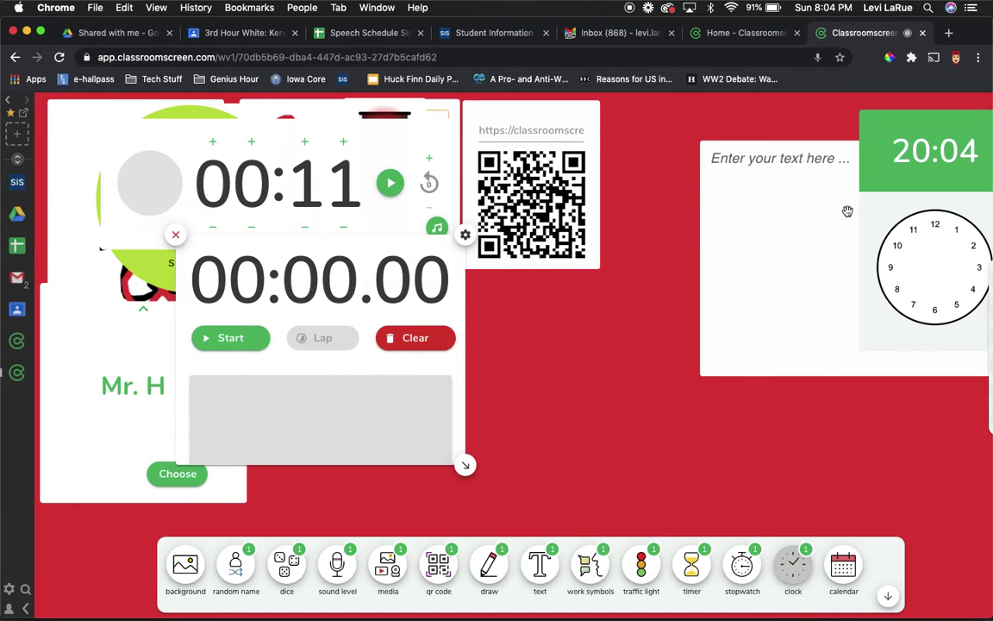
{"action": "left_click_drag", "start_coordinate": [887, 190], "coordinate": [74, 181]}
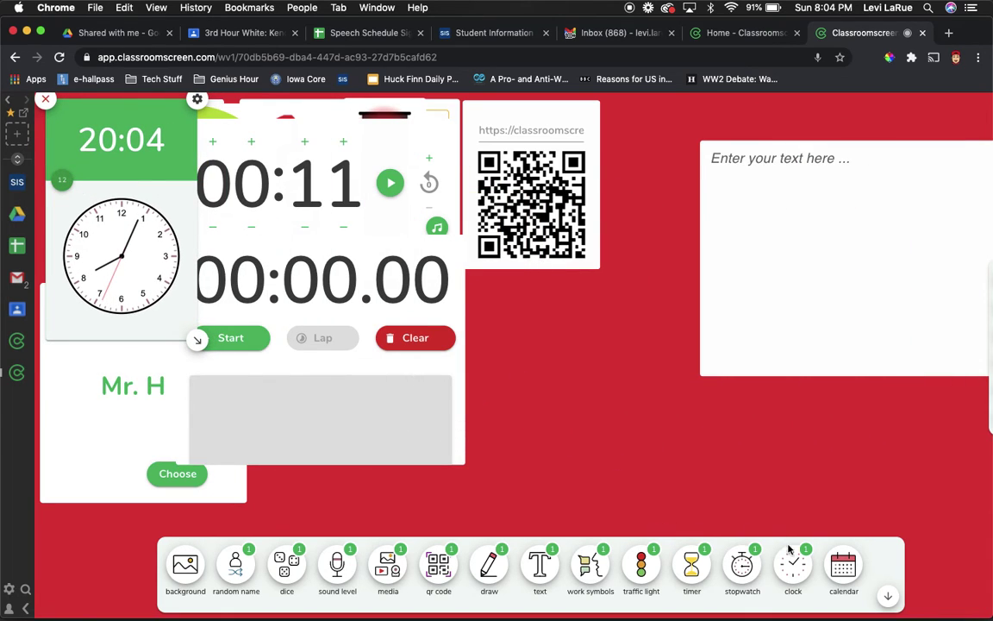
{"action": "left_click", "coordinate": [196, 101]}
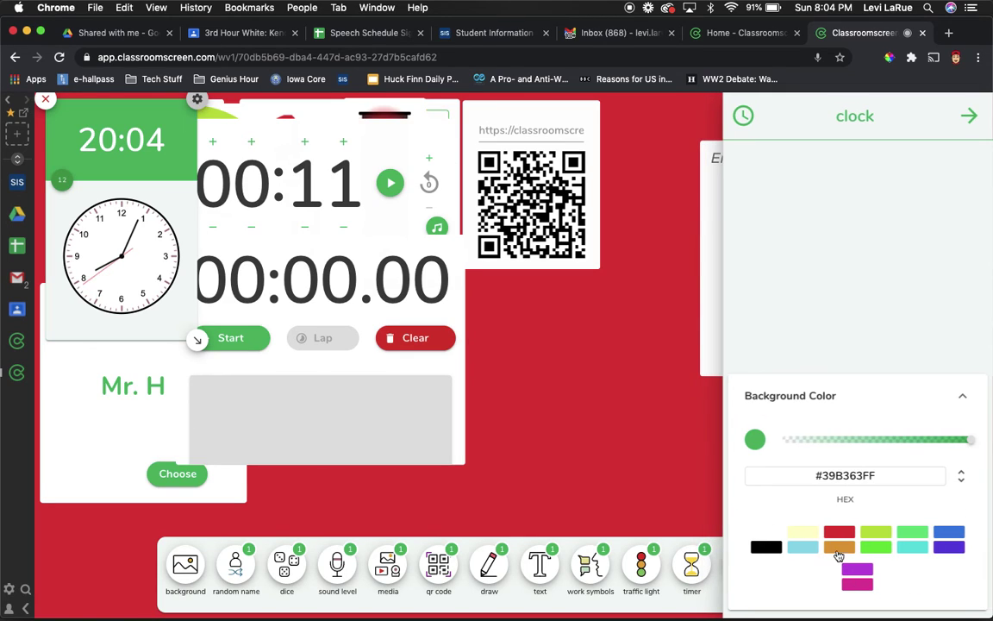
{"action": "left_click", "coordinate": [839, 534]}
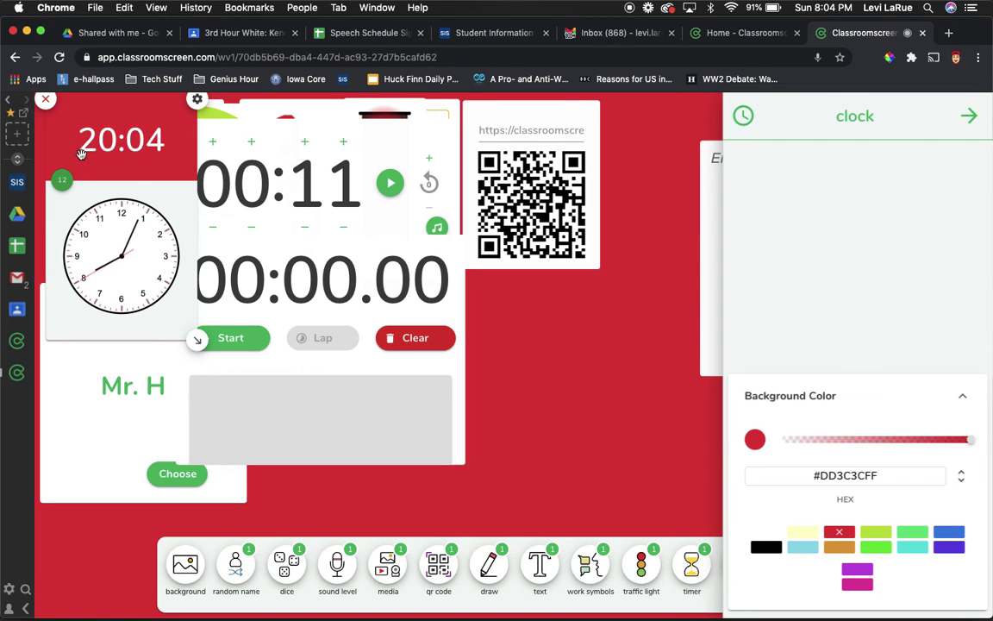
- Switch the clock to 12-hour time and back to 24-hour time, and close its settings
{"action": "left_click", "coordinate": [64, 180]}
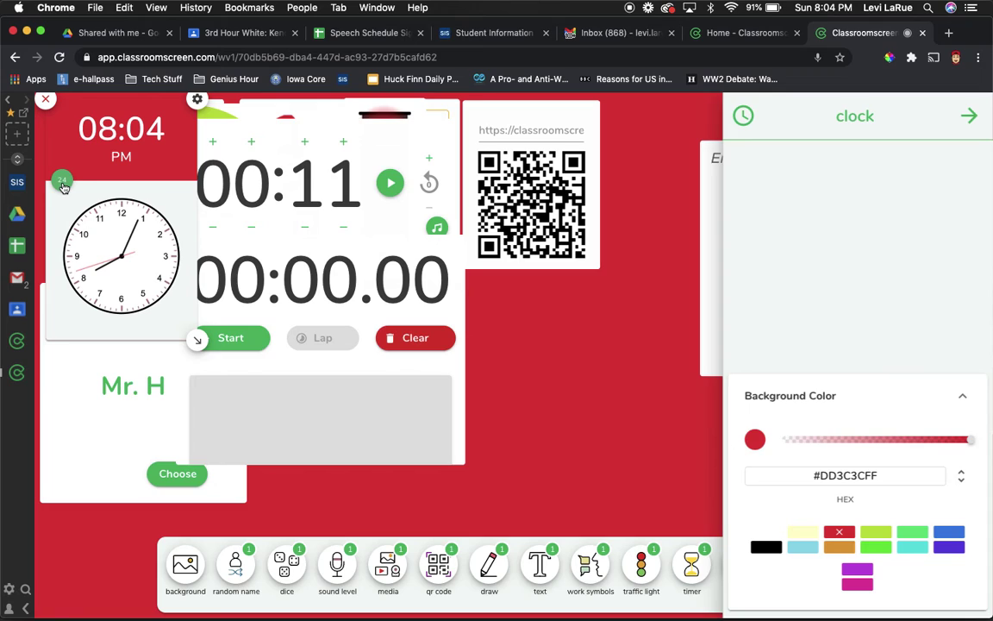
{"action": "left_click", "coordinate": [62, 181]}
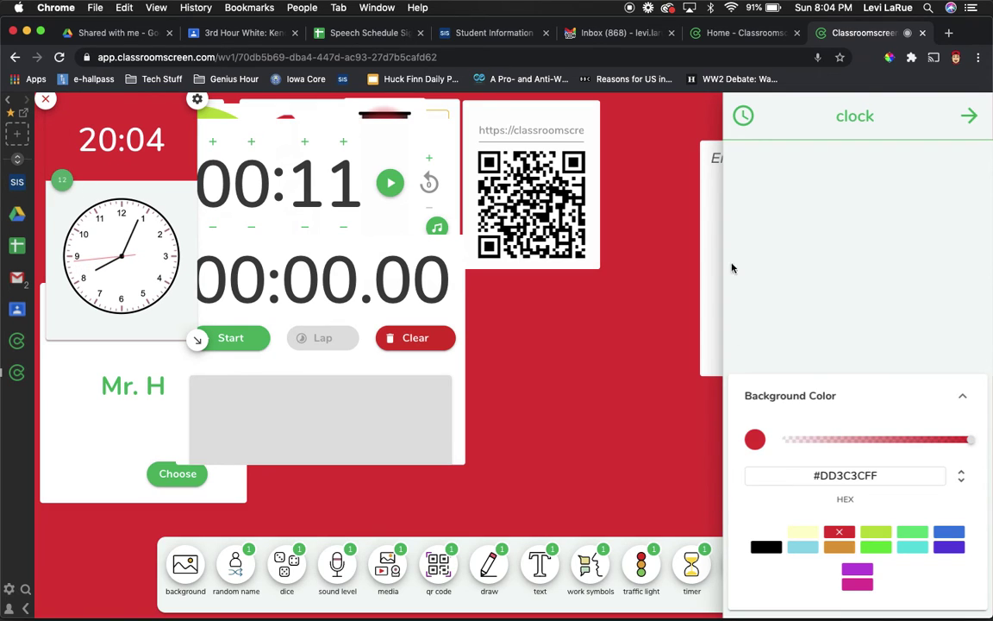
{"action": "left_click", "coordinate": [614, 430]}
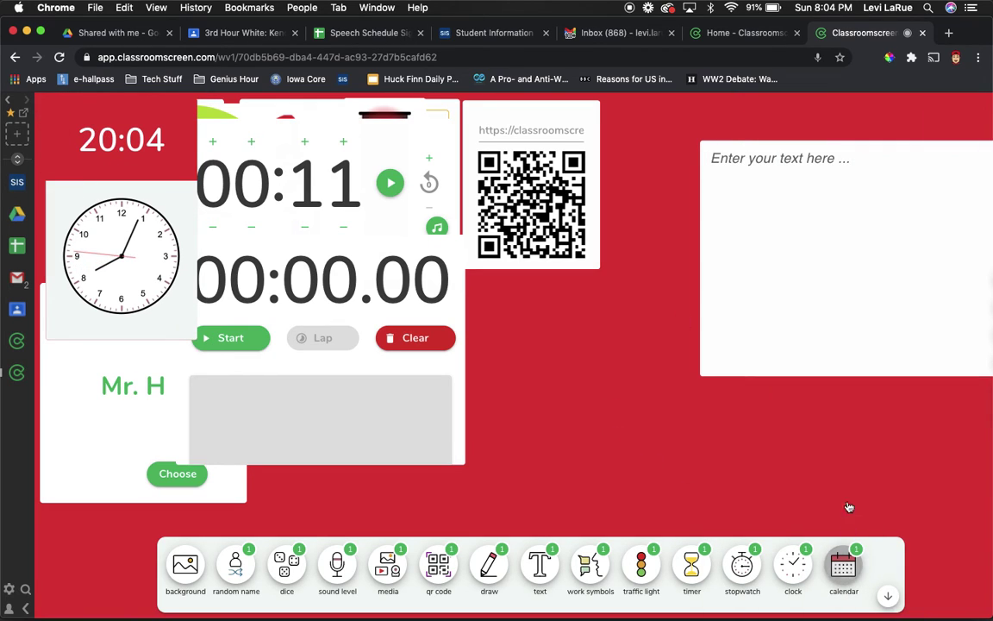
- Add a calendar widget, try selecting November 24, and place it between the QR code and text widgets
{"action": "left_click_drag", "start_coordinate": [793, 115], "coordinate": [762, 183]}
{"action": "left_click", "coordinate": [677, 388]}
{"action": "left_click", "coordinate": [677, 388]}
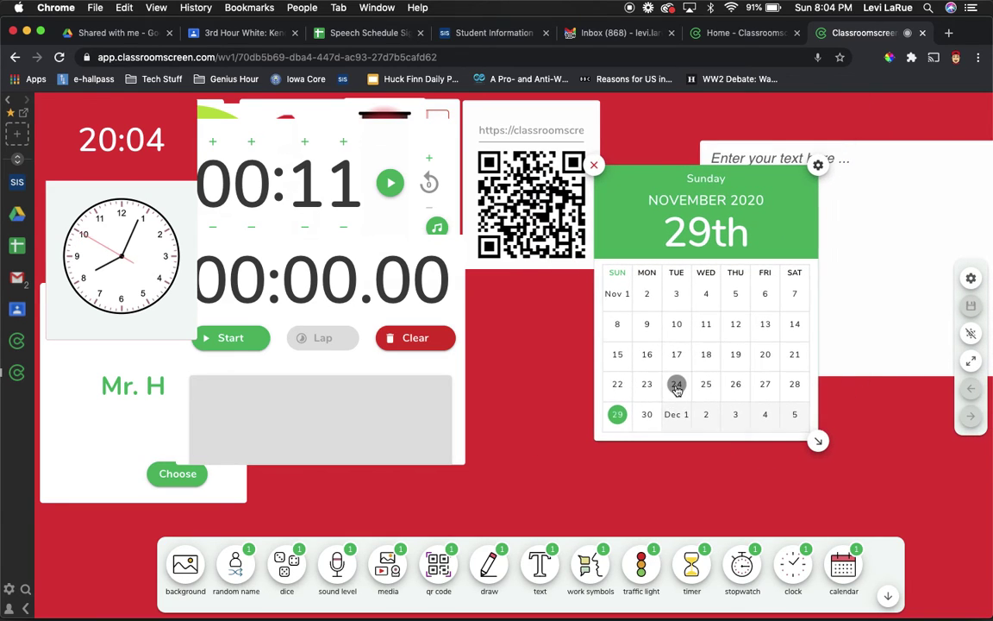
{"action": "left_click_drag", "start_coordinate": [723, 350], "coordinate": [735, 327]}
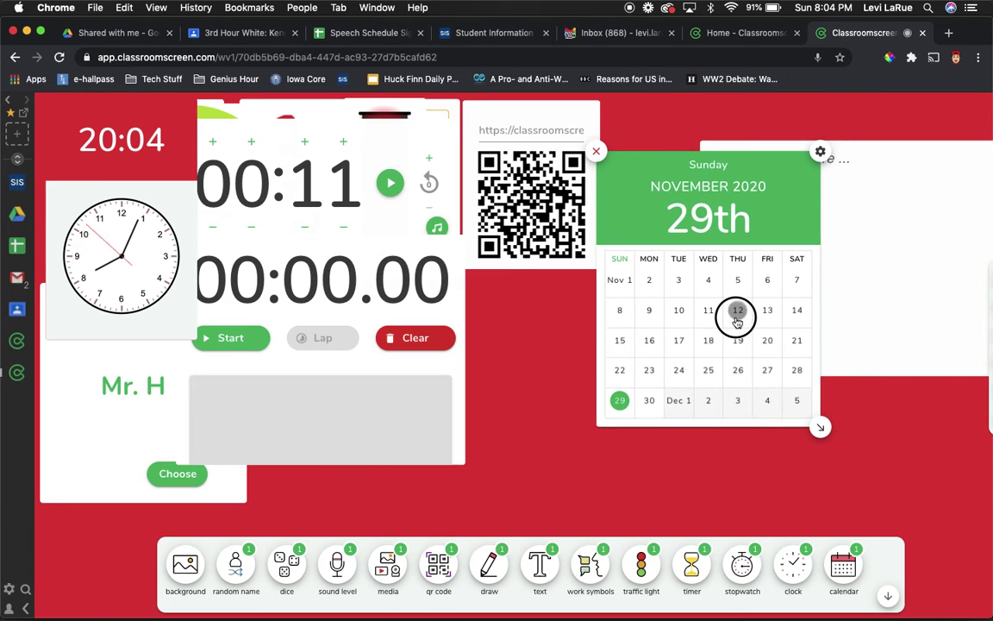
- Enlarge the calendar, then shrink it to show only the date header and place it below the QR code
{"action": "left_click_drag", "start_coordinate": [816, 427], "coordinate": [909, 541]}
{"action": "left_click_drag", "start_coordinate": [820, 193], "coordinate": [241, 142]}
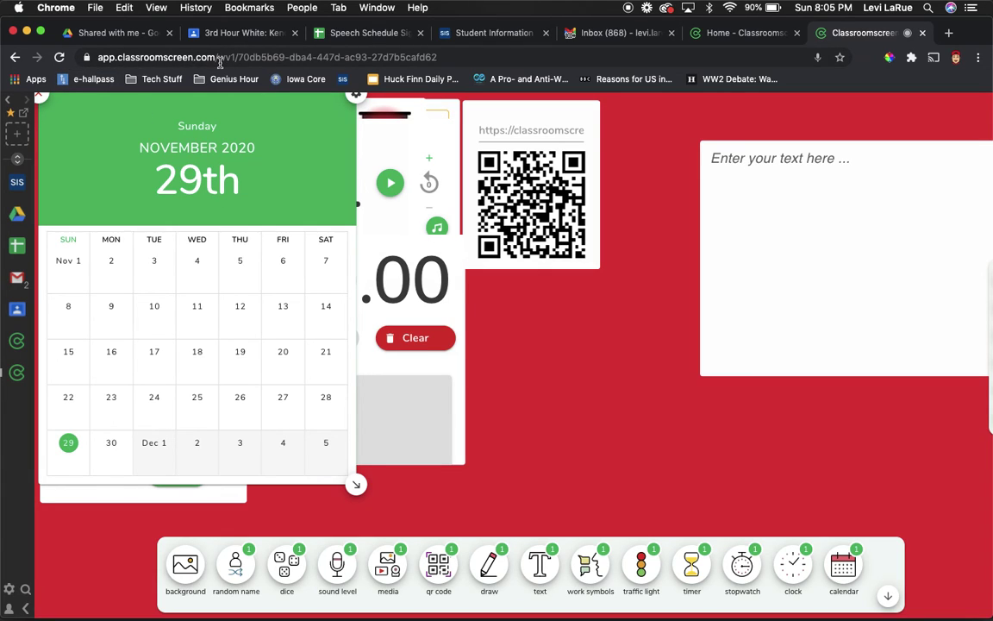
{"action": "left_click_drag", "start_coordinate": [230, 101], "coordinate": [559, 137]}
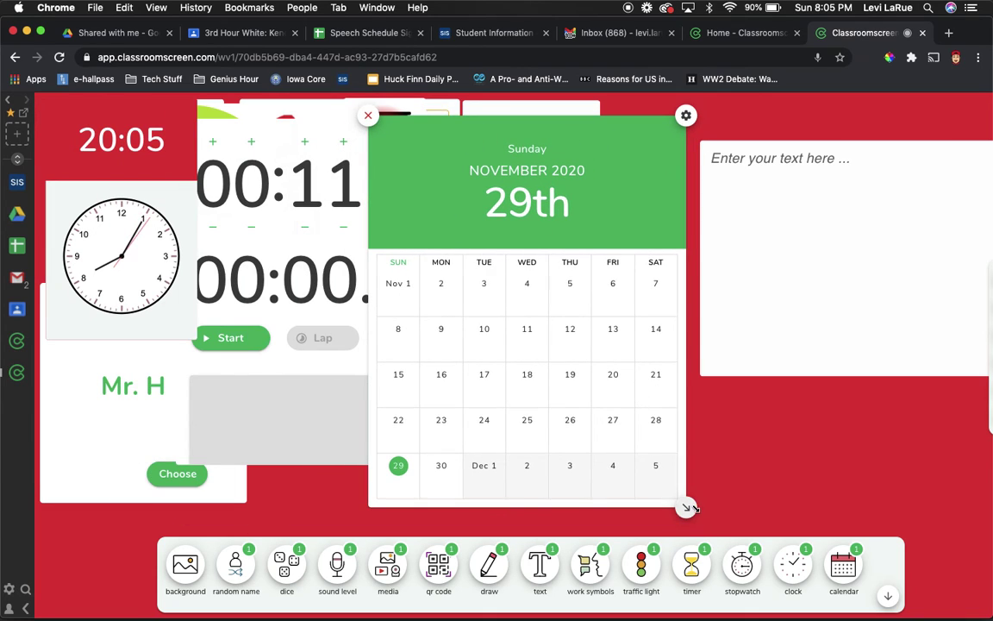
{"action": "left_click_drag", "start_coordinate": [682, 509], "coordinate": [435, 225]}
{"action": "left_click_drag", "start_coordinate": [429, 181], "coordinate": [581, 362]}
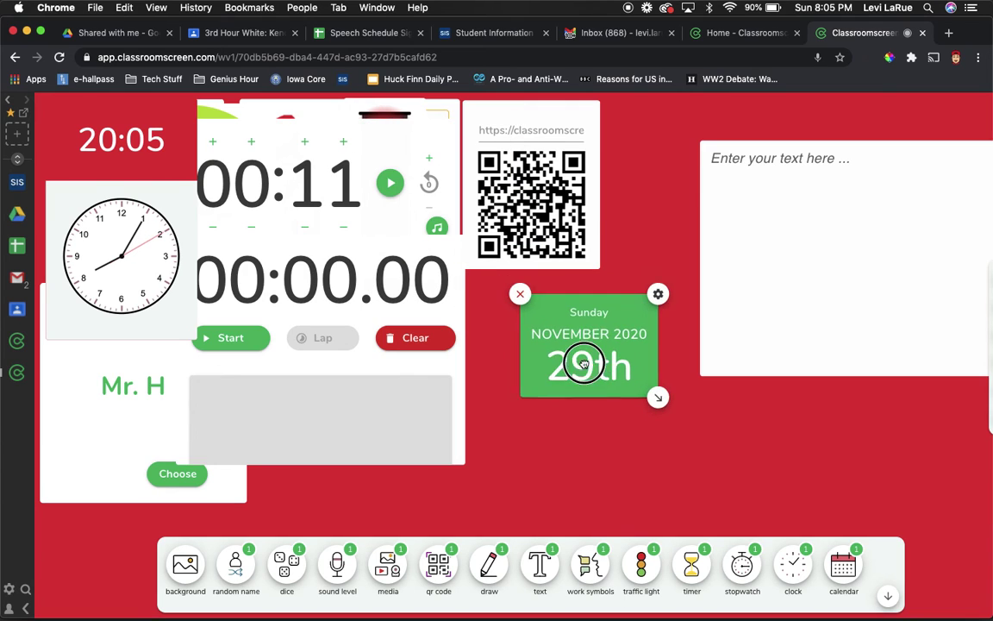
- Move the stopwatch over the calendar and the timer over the lower part of the media widget
{"action": "left_click_drag", "start_coordinate": [348, 230], "coordinate": [640, 217]}
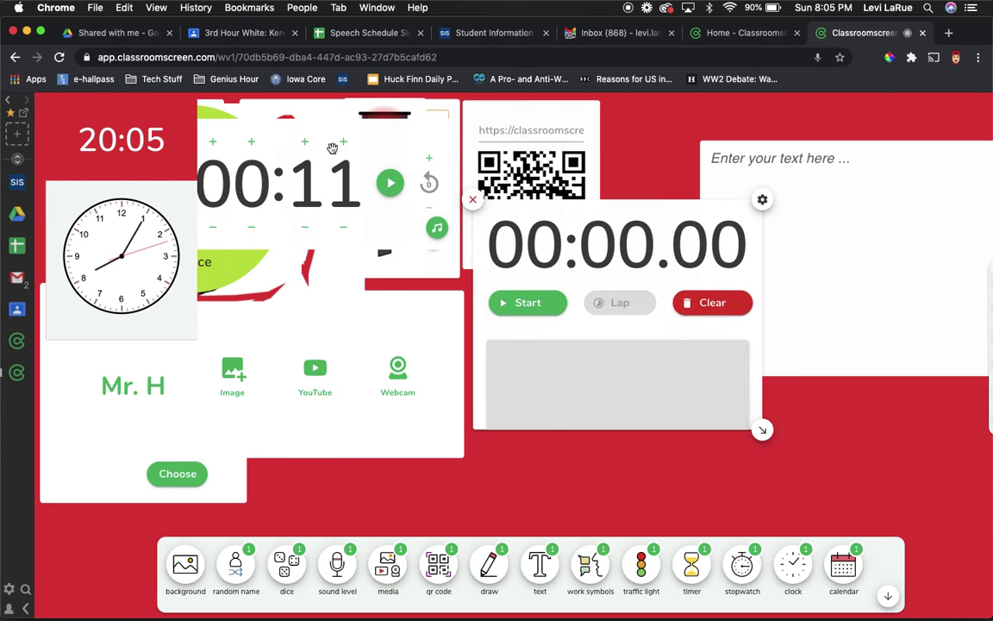
{"action": "left_click", "coordinate": [300, 139]}
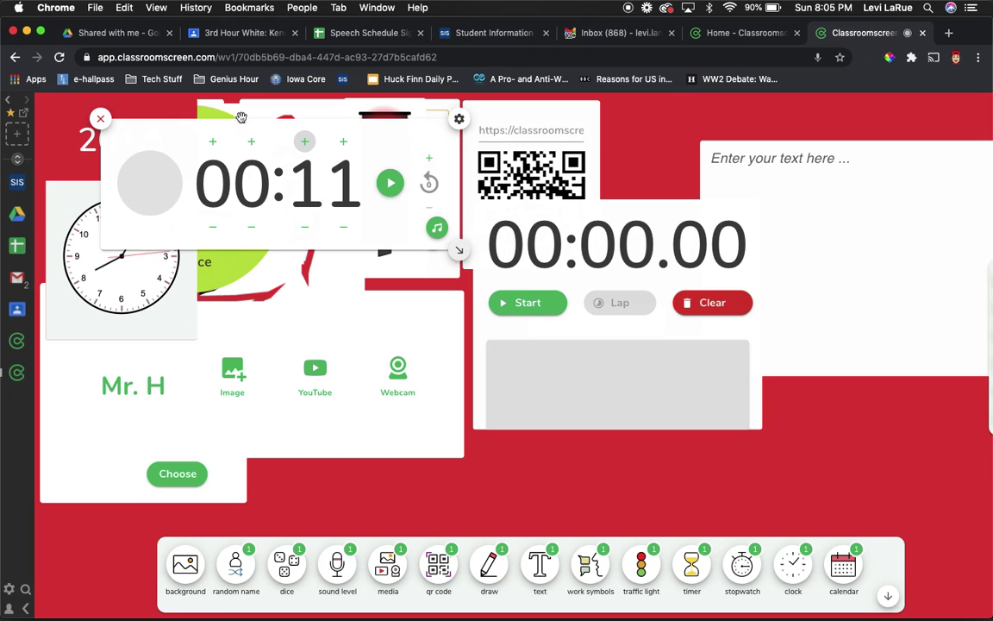
{"action": "left_click_drag", "start_coordinate": [167, 134], "coordinate": [363, 376]}
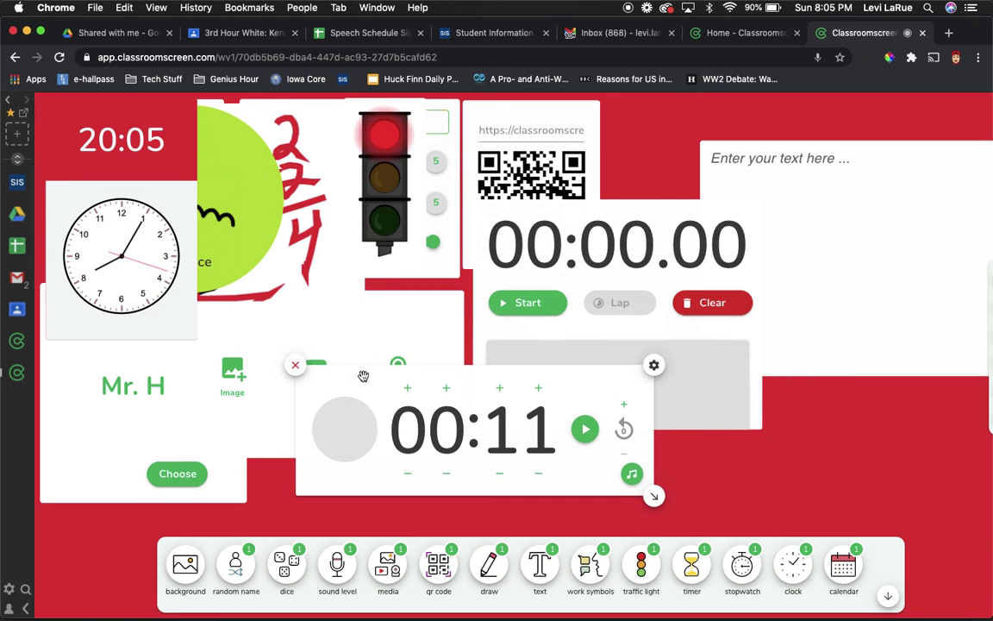